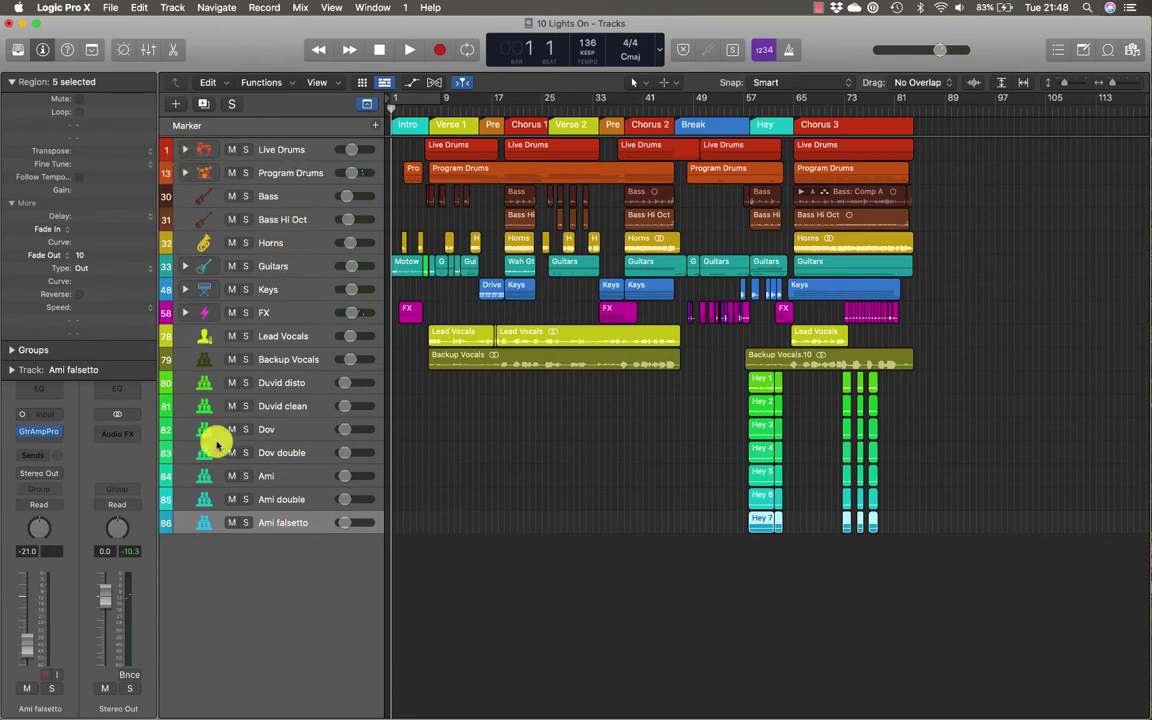
Expand the Live Drums track stack and scroll through its drum sub-tracks
left_click(298, 150)
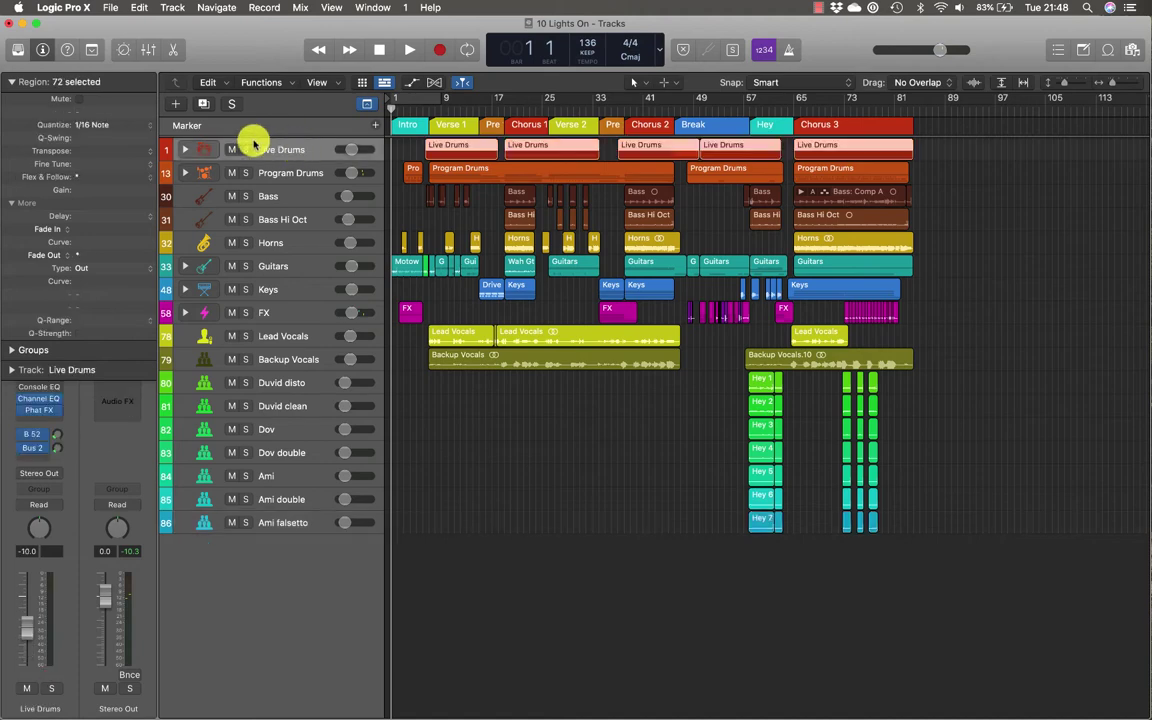
left_click(185, 150)
left_click(185, 150)
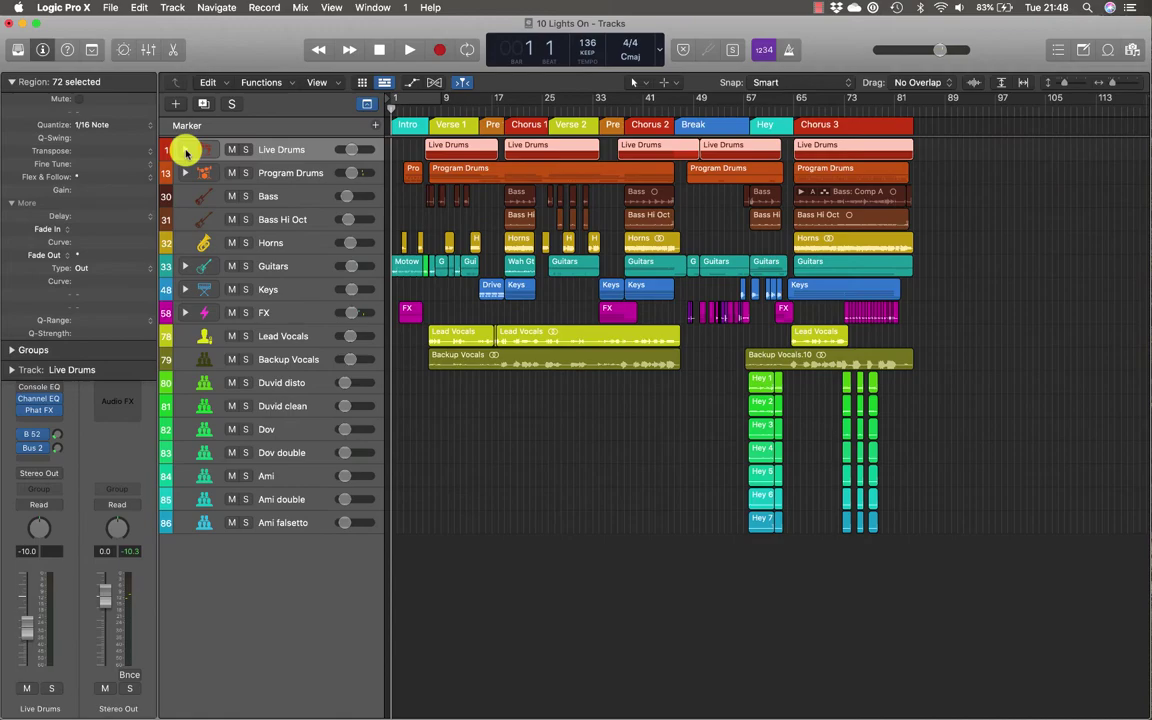
left_click(185, 150)
scroll(556, 320, "down", 1)
scroll(556, 320, "down", 3)
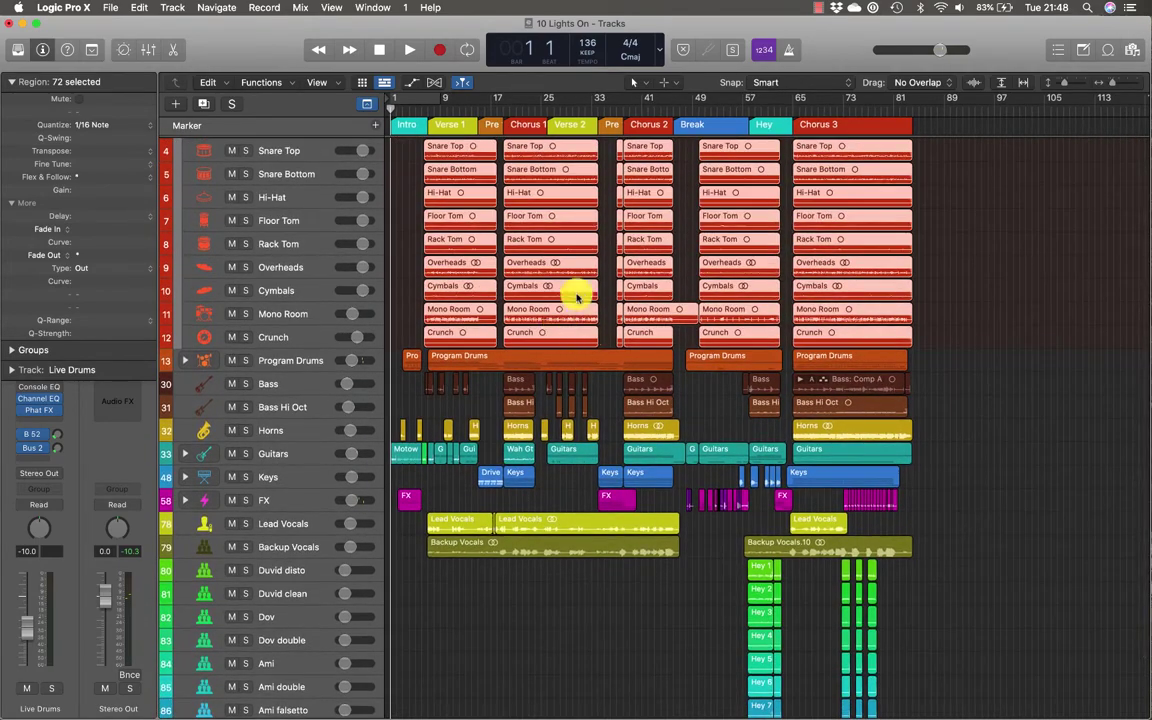
scroll(548, 210, "up", 1)
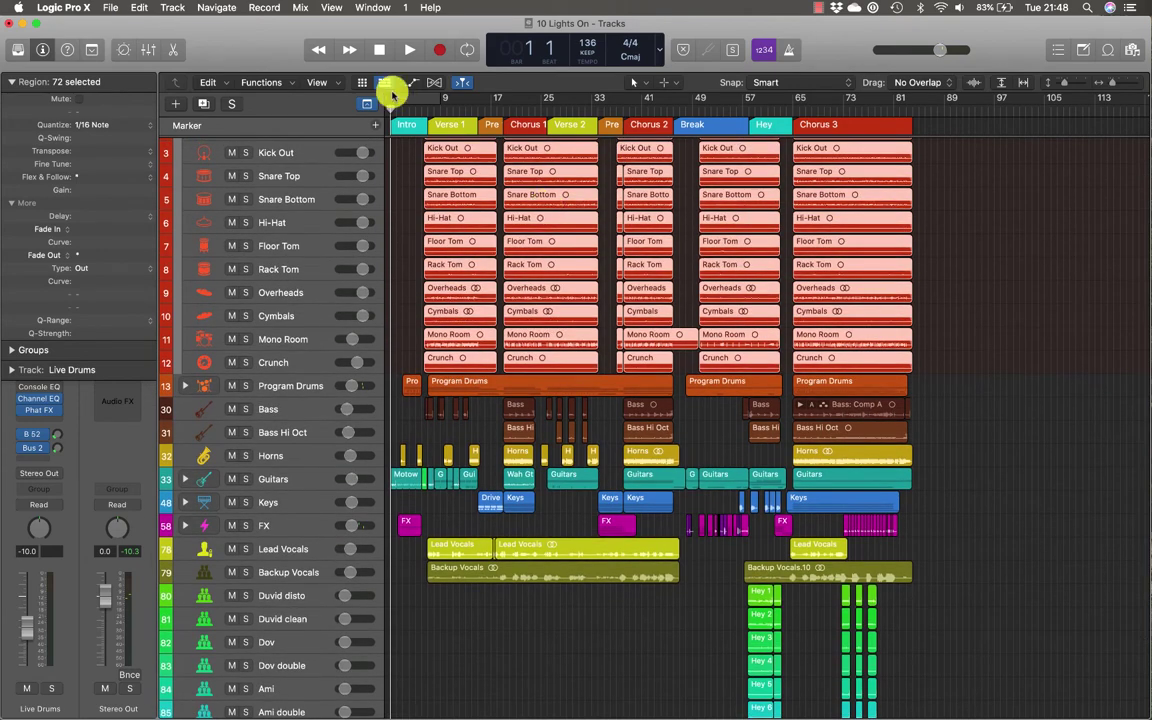
scroll(200, 163, "up", 2)
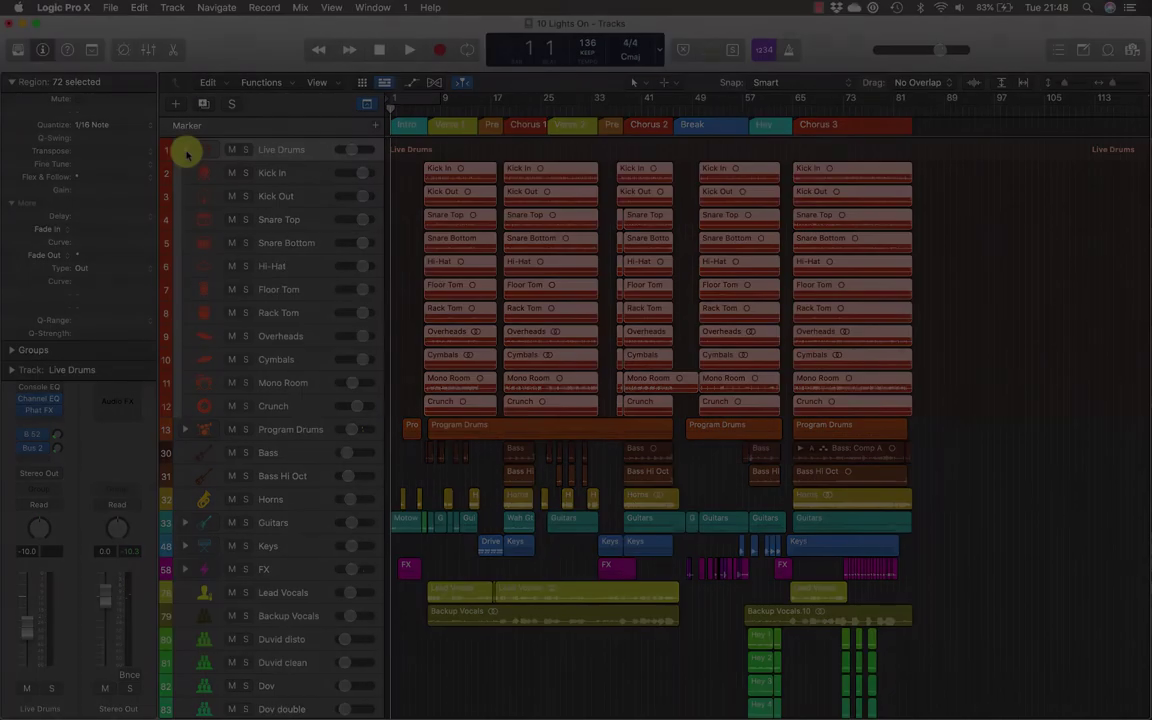
Expand all drum stacks at once to reveal the Live Drums and Program Drums sub-tracks
left_click(184, 149)
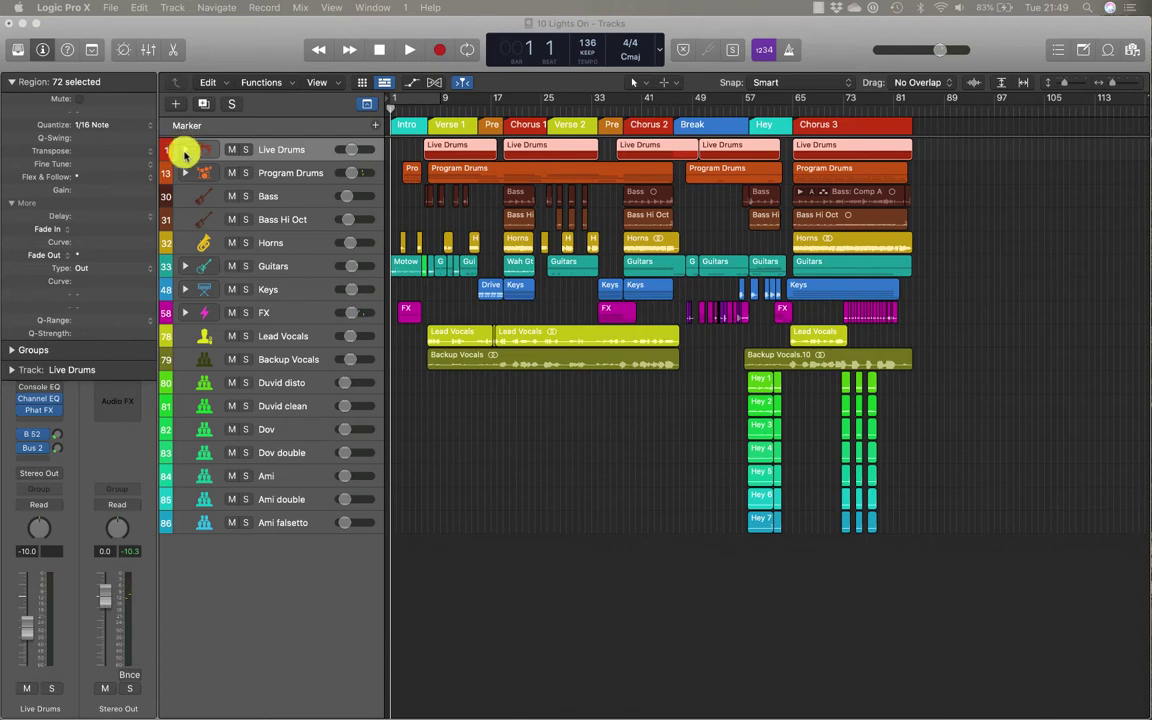
left_click(185, 150)
scroll(455, 318, "down", 5)
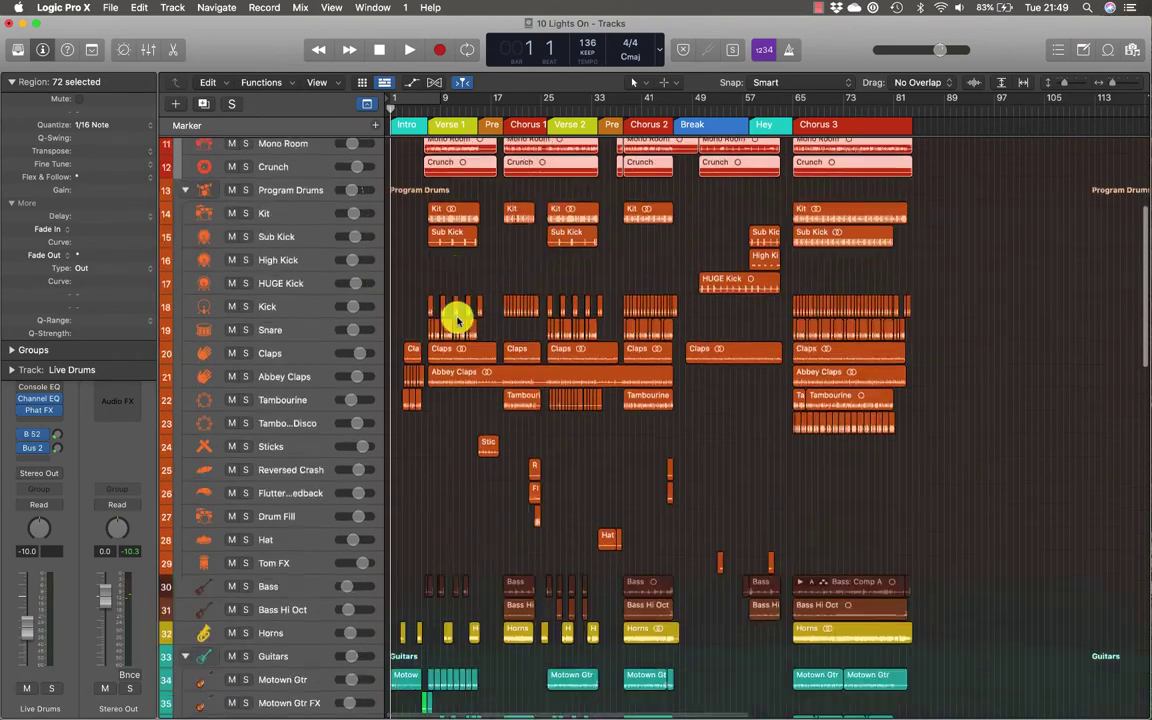
scroll(455, 318, "down", 20)
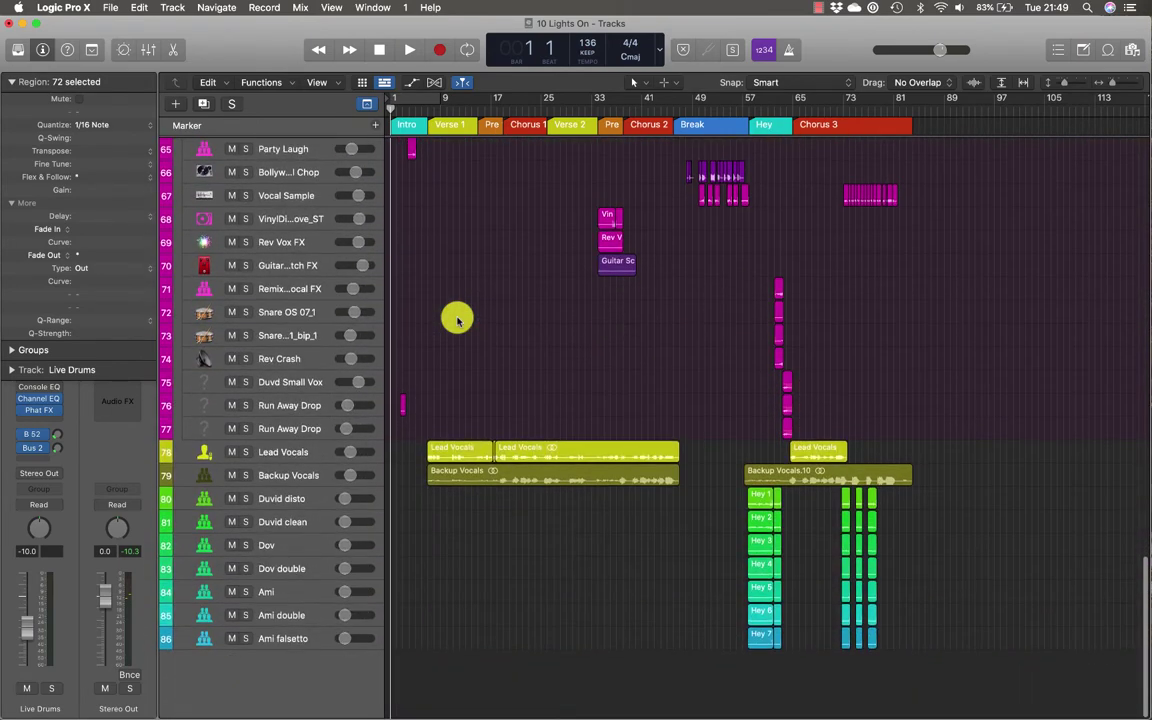
scroll(457, 319, "up", 20)
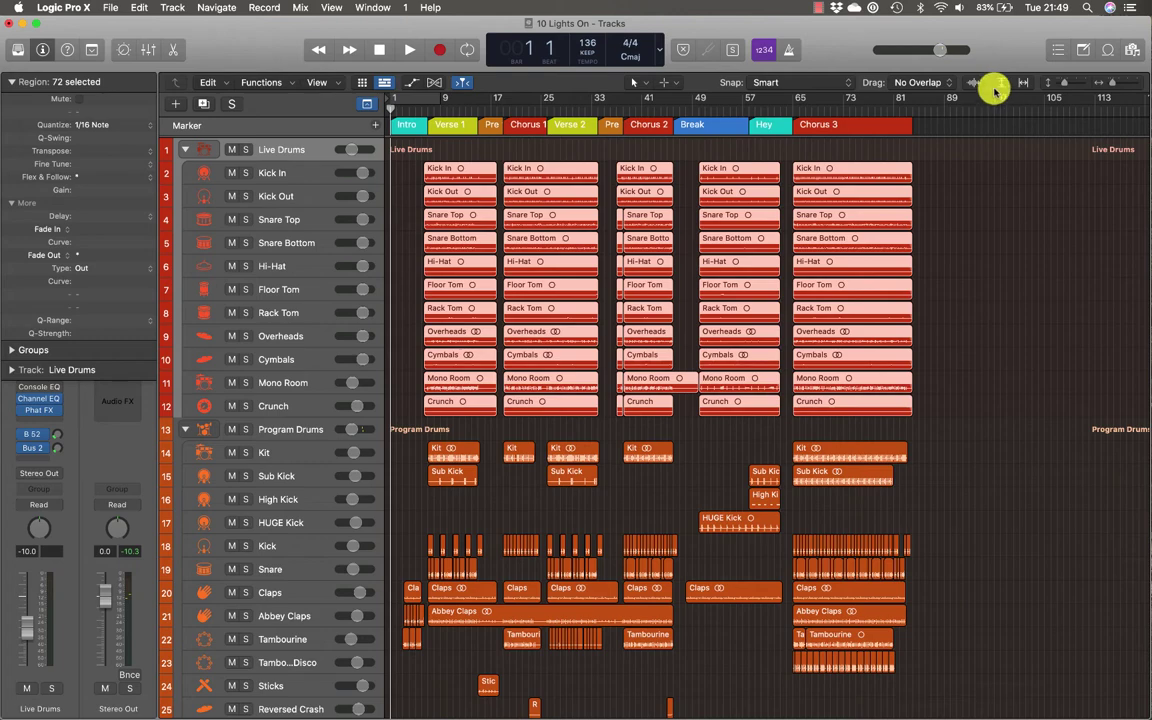
Turn on vertical auto-zoom so every track fits the arrange area
left_click(998, 85)
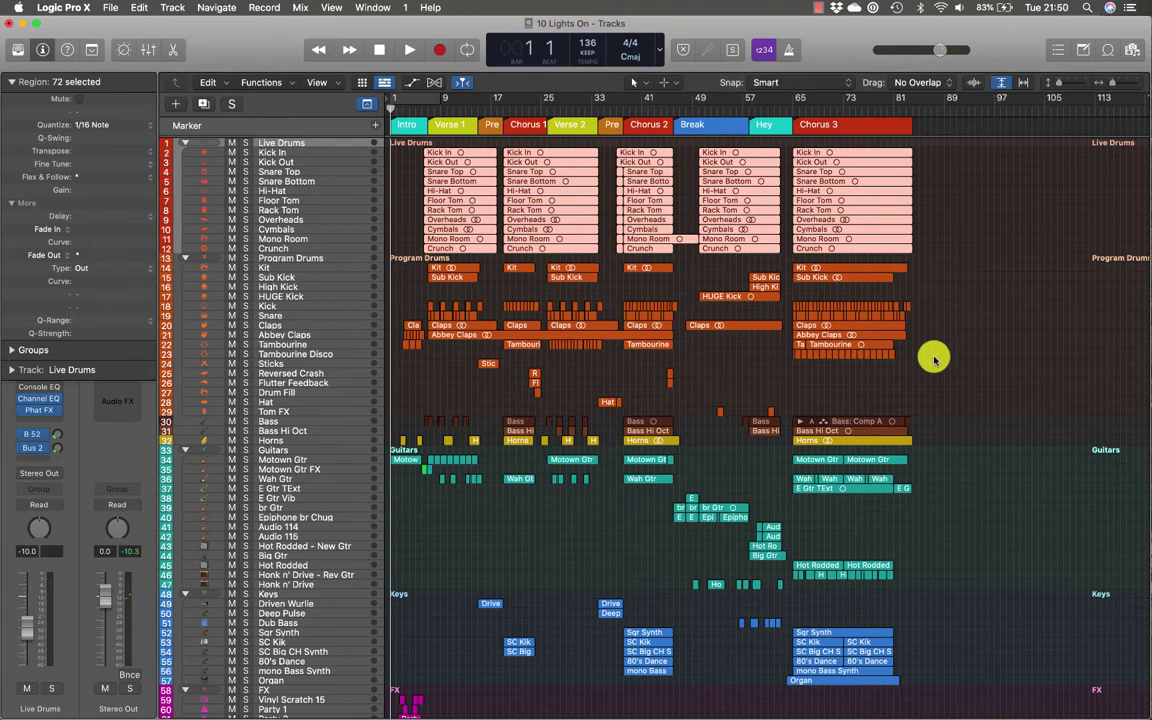
scroll(972, 481, "down", 10)
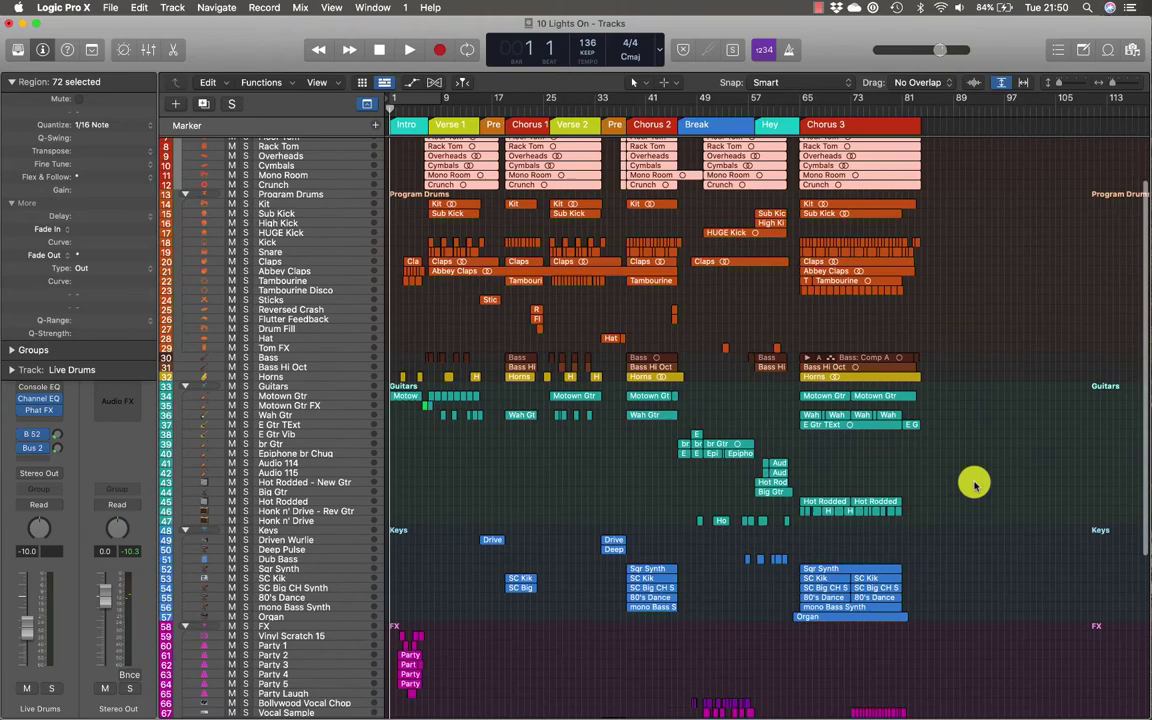
scroll(975, 484, "up", 8)
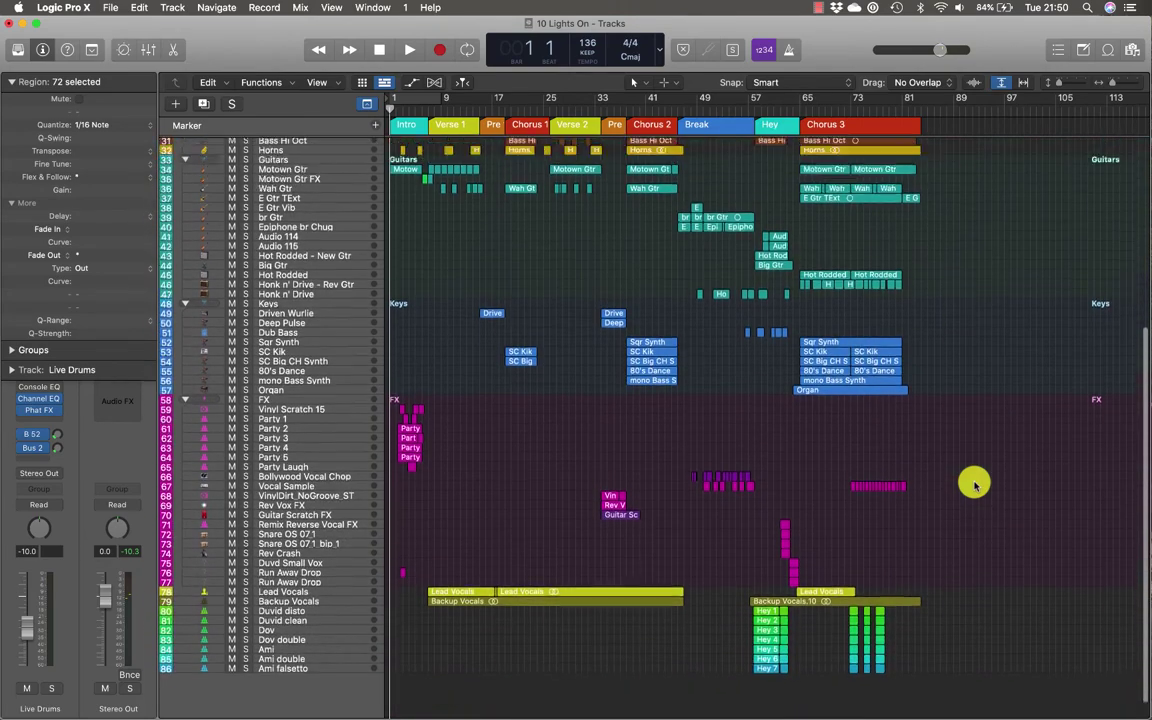
scroll(975, 484, "up", 2)
scroll(975, 484, "down", 12)
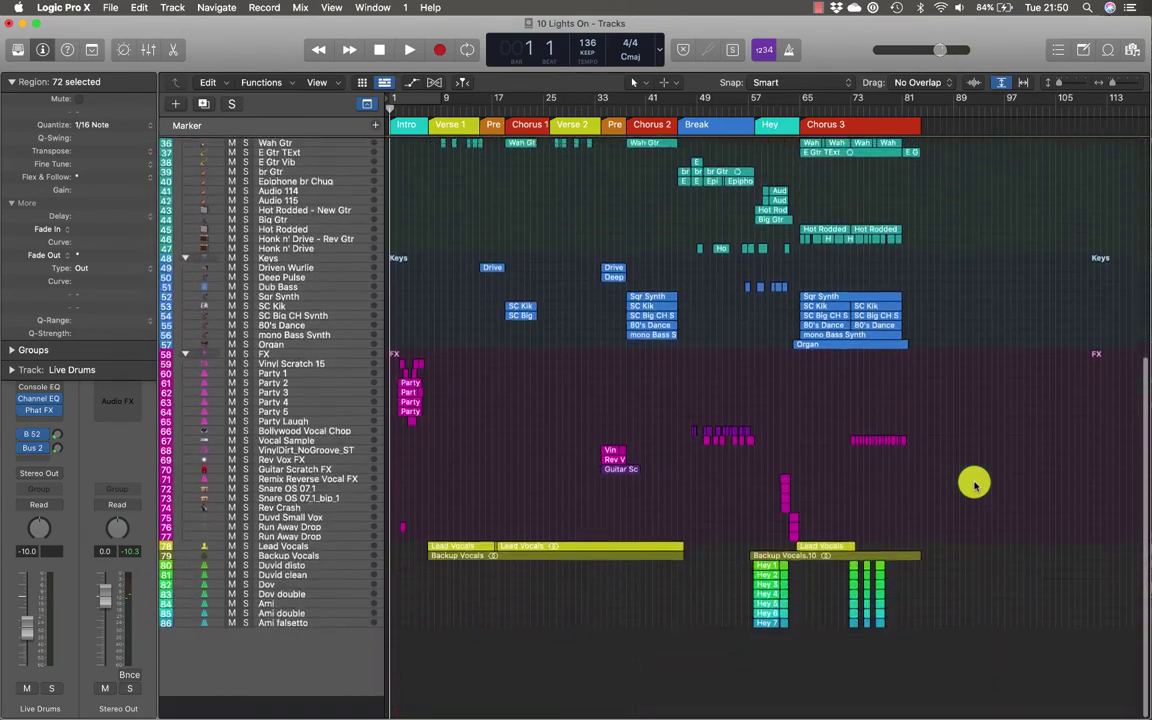
scroll(973, 482, "up", 12)
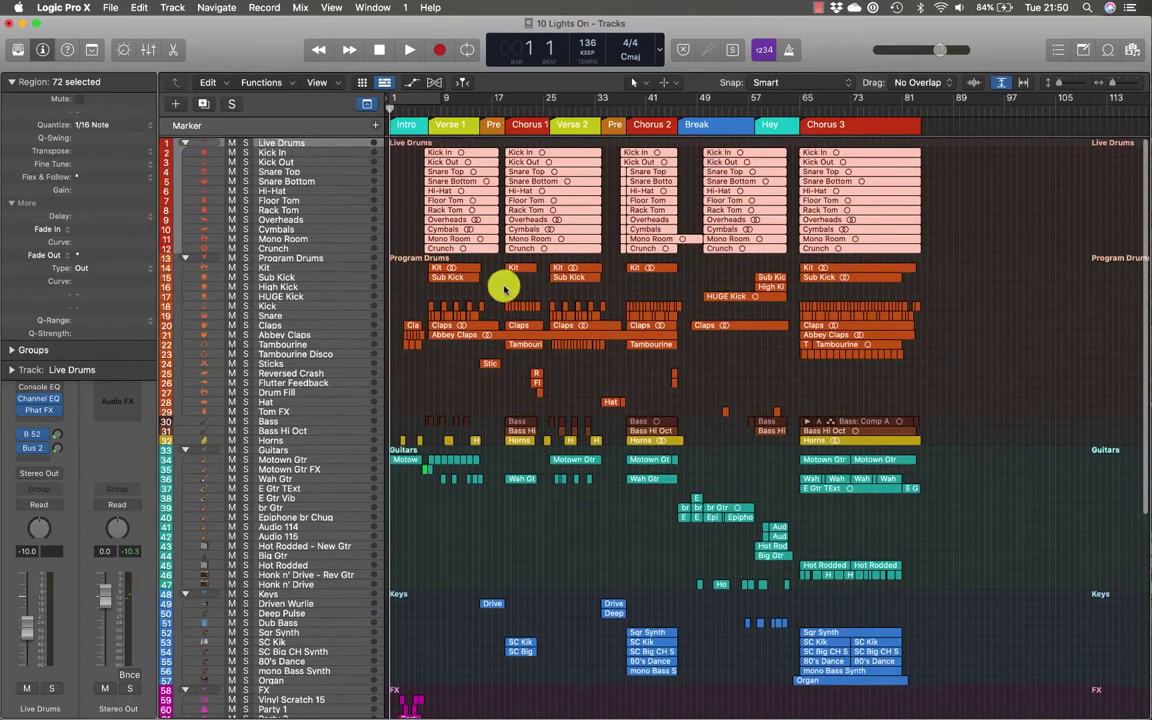
Collapse all track stacks during playback, stopping at bar 10
key("space")
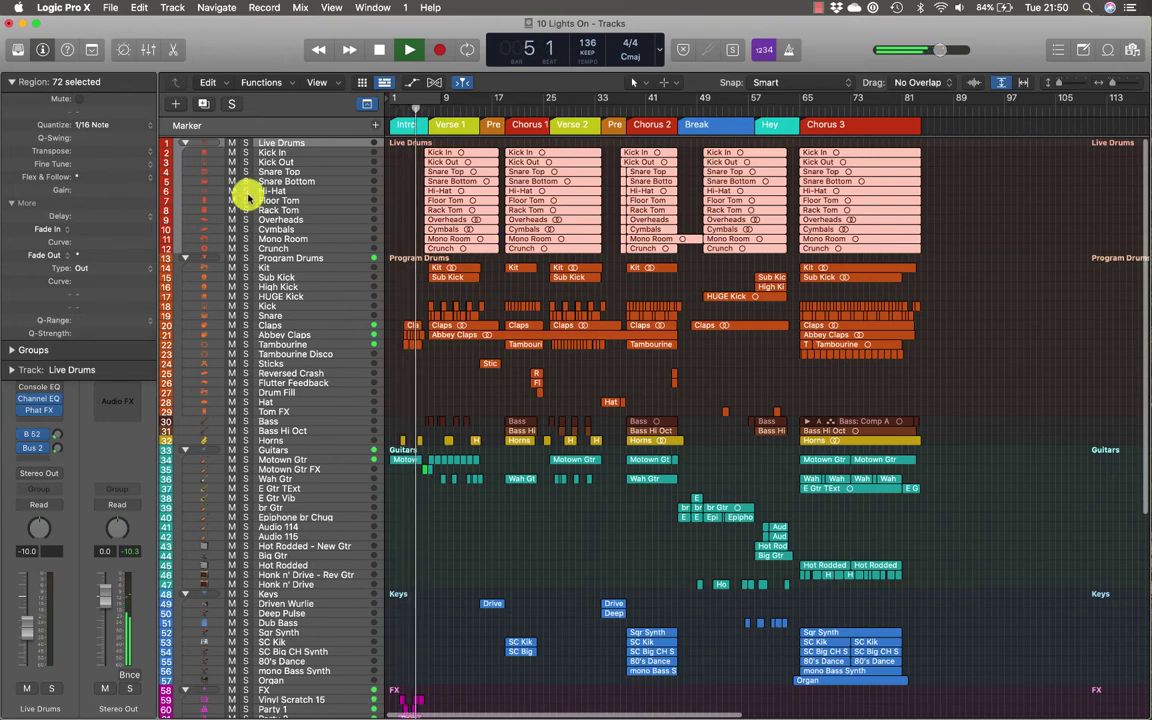
left_click(186, 147, "alt")
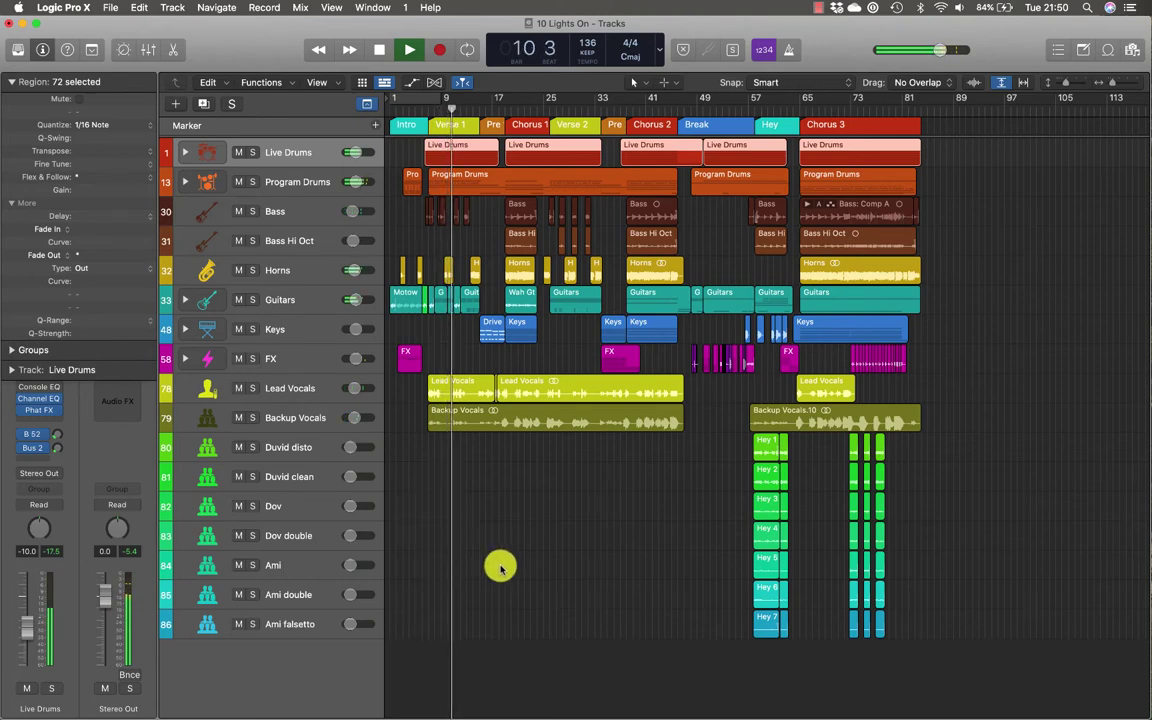
key("space")
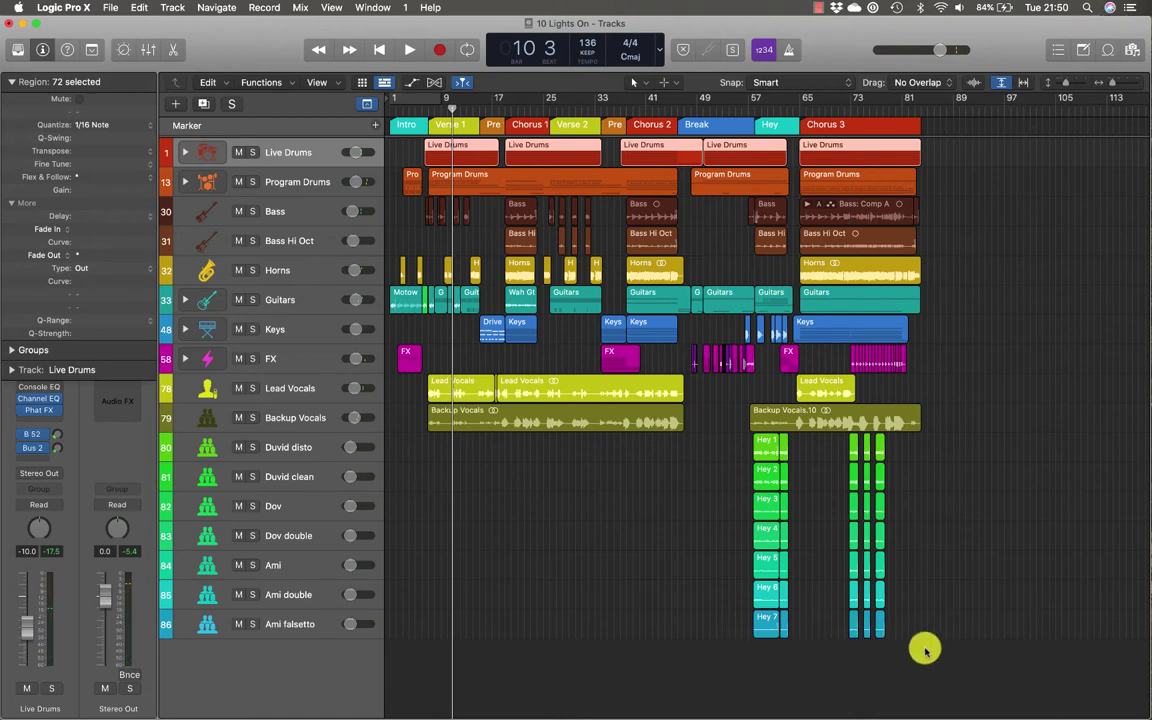
Combine the seven Hey vocal tracks, Duvid disto to Ami falsetto, into a Summing Stack
left_click_drag(923, 653, 707, 450)
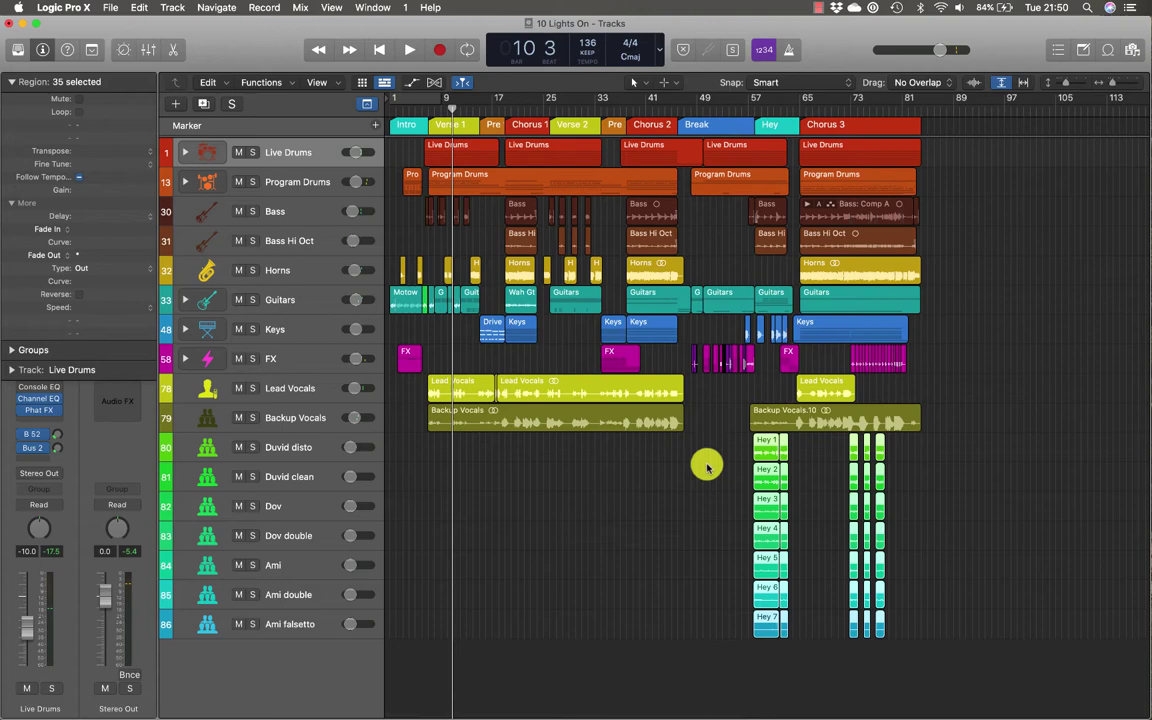
left_click(304, 449)
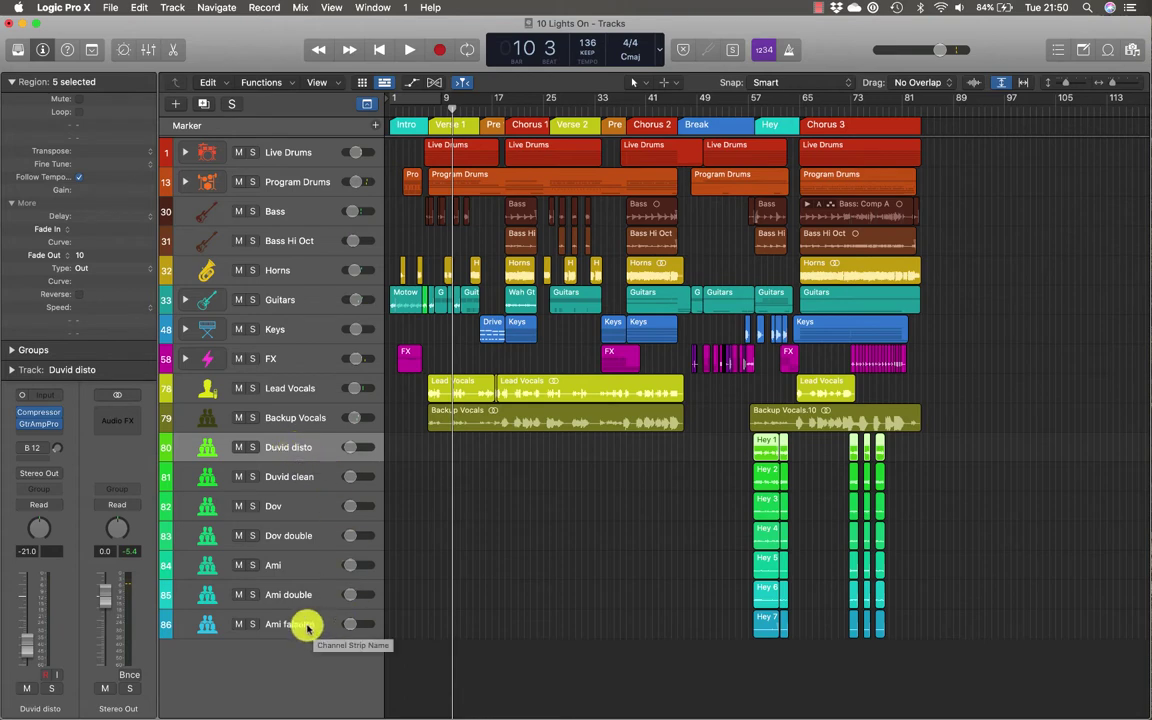
left_click(302, 626, "shift")
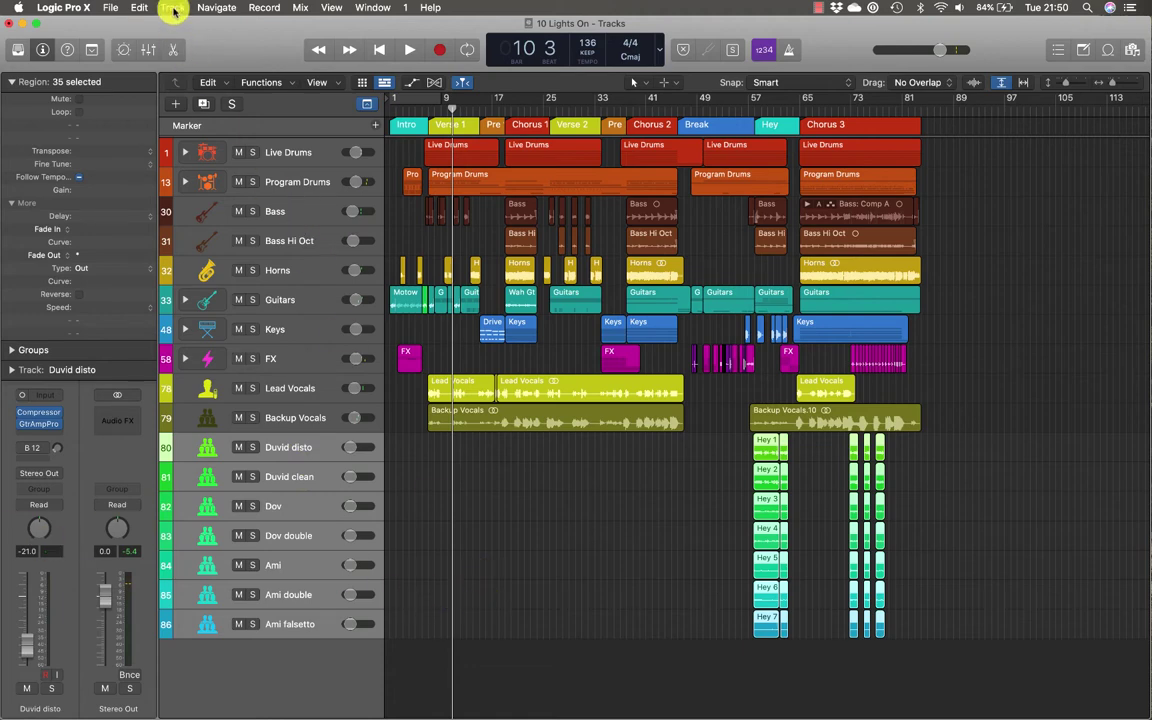
left_click(174, 10)
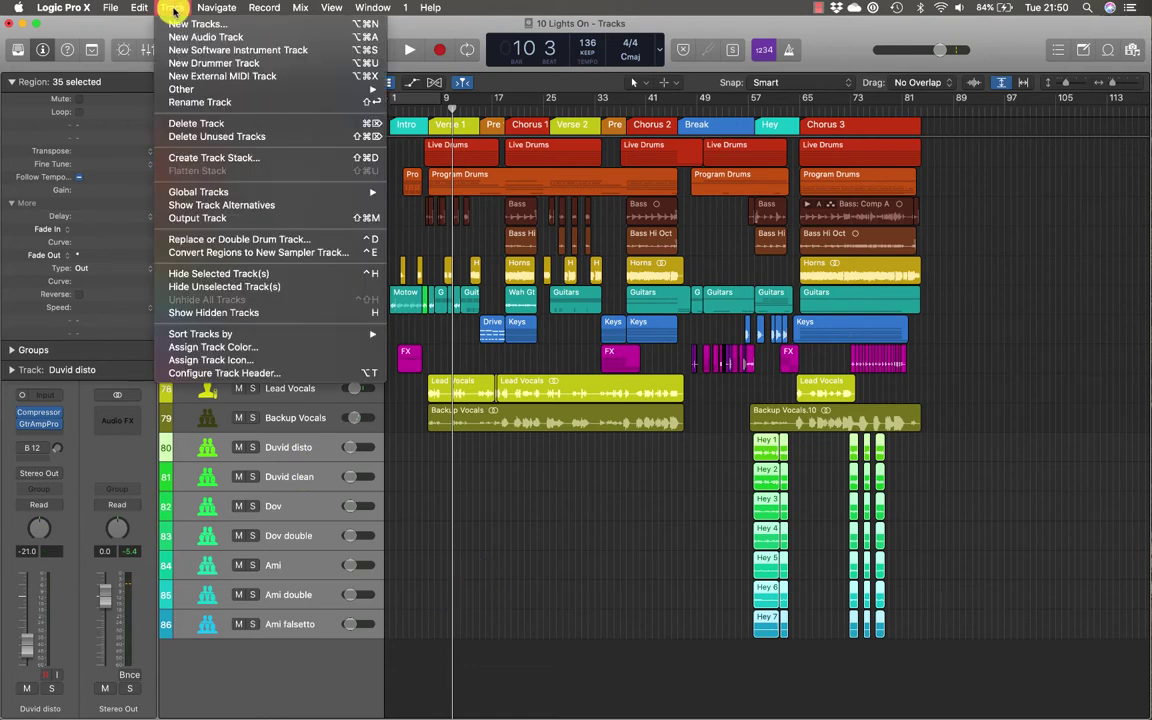
left_click(358, 160)
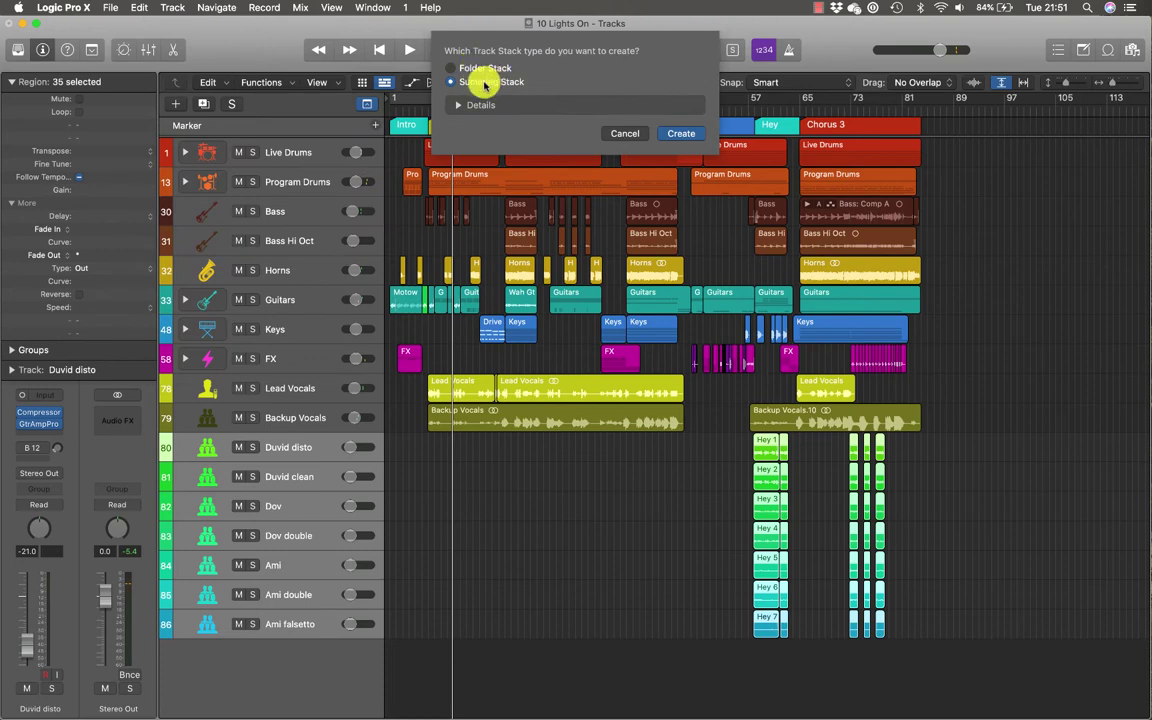
left_click(686, 133)
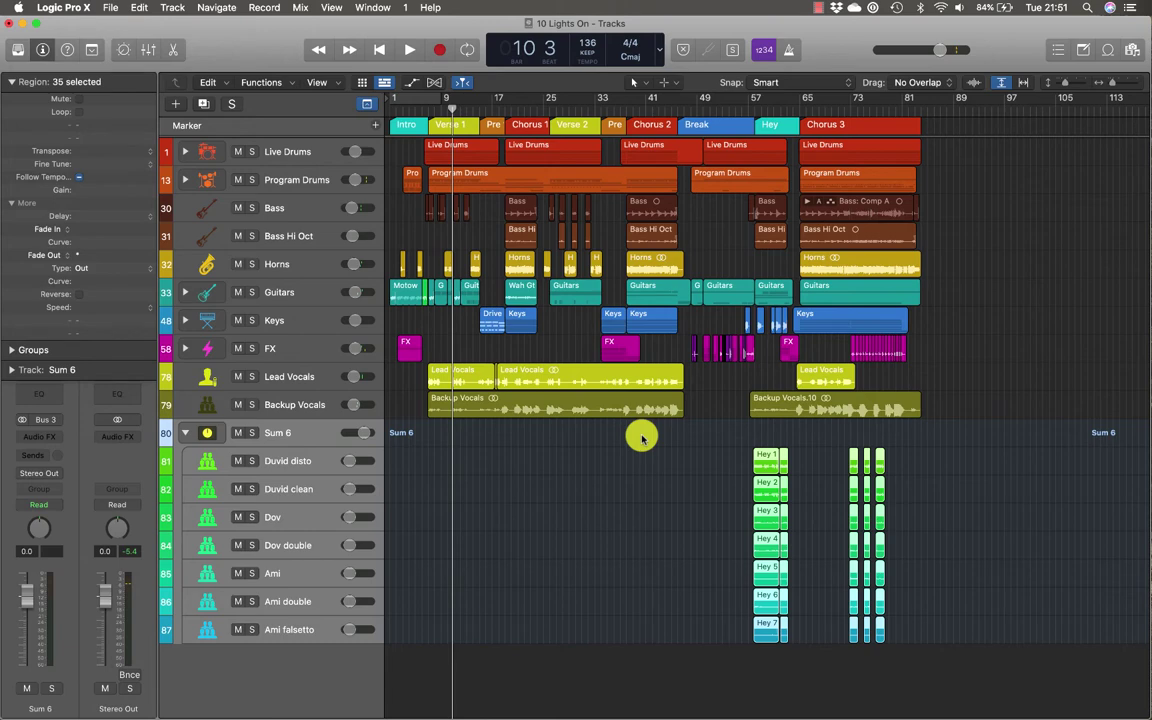
Expand the Sum 6 stack to check its vocal tracks, then collapse it again
left_click(185, 432)
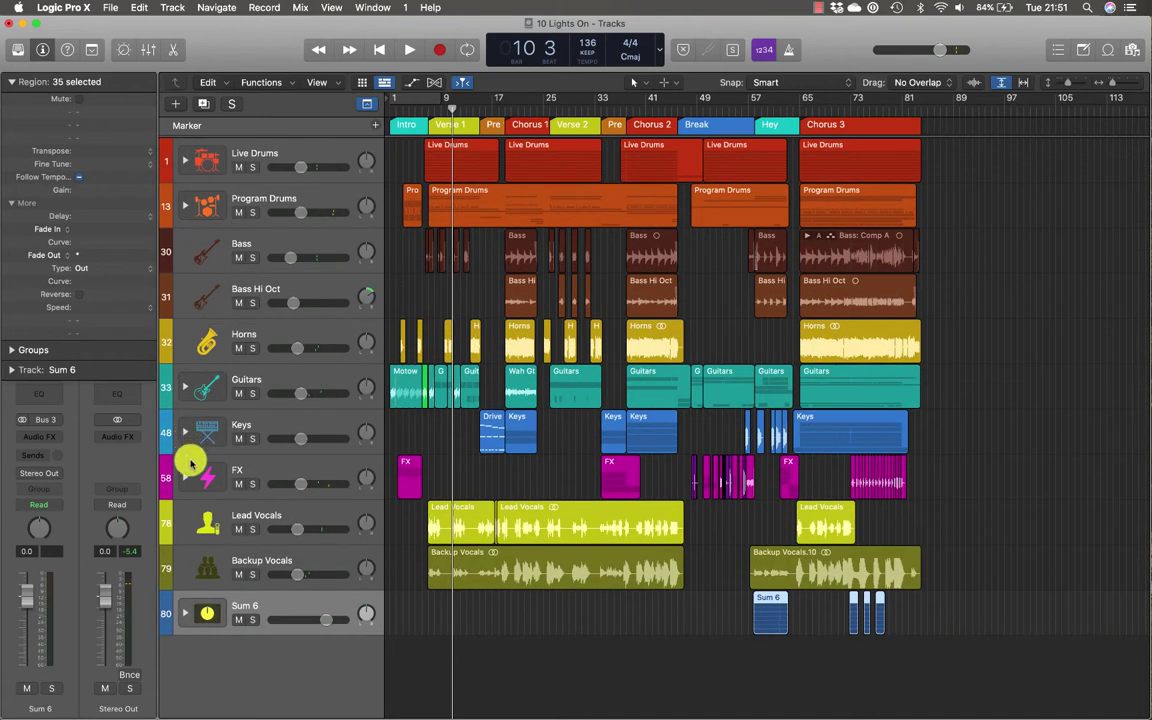
left_click(186, 614)
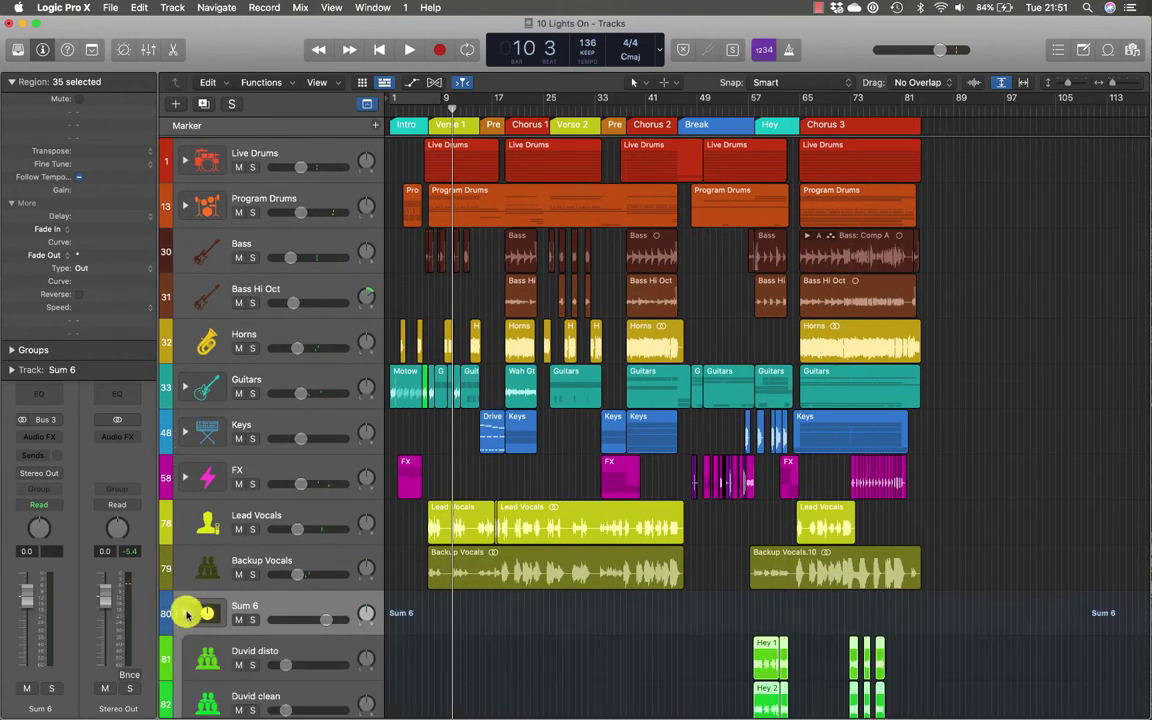
left_click(186, 612)
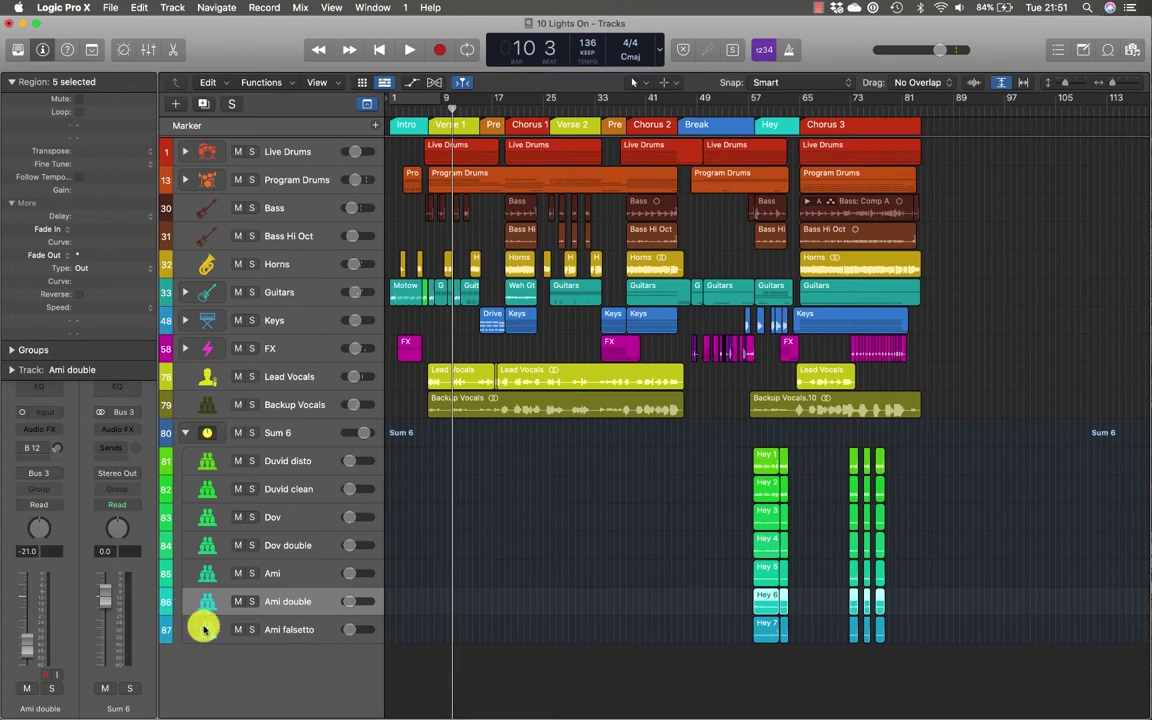
left_click(186, 432)
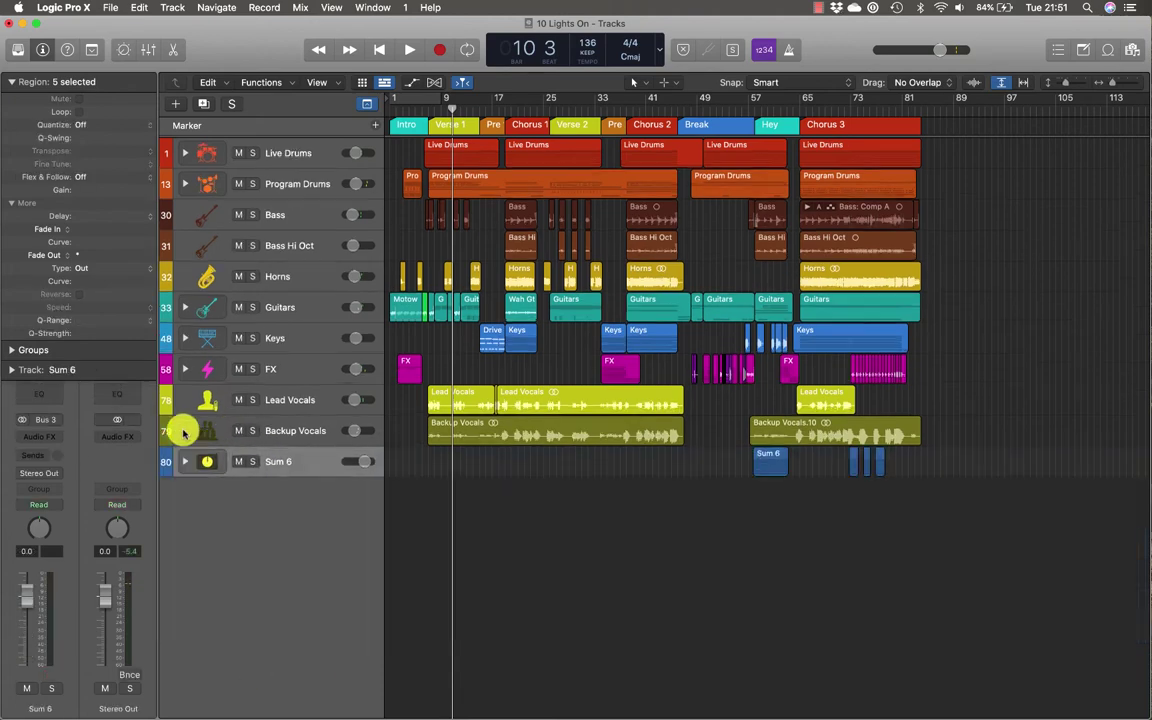
Rename the summing stack to Heys and solo it during playback
double_click(260, 602)
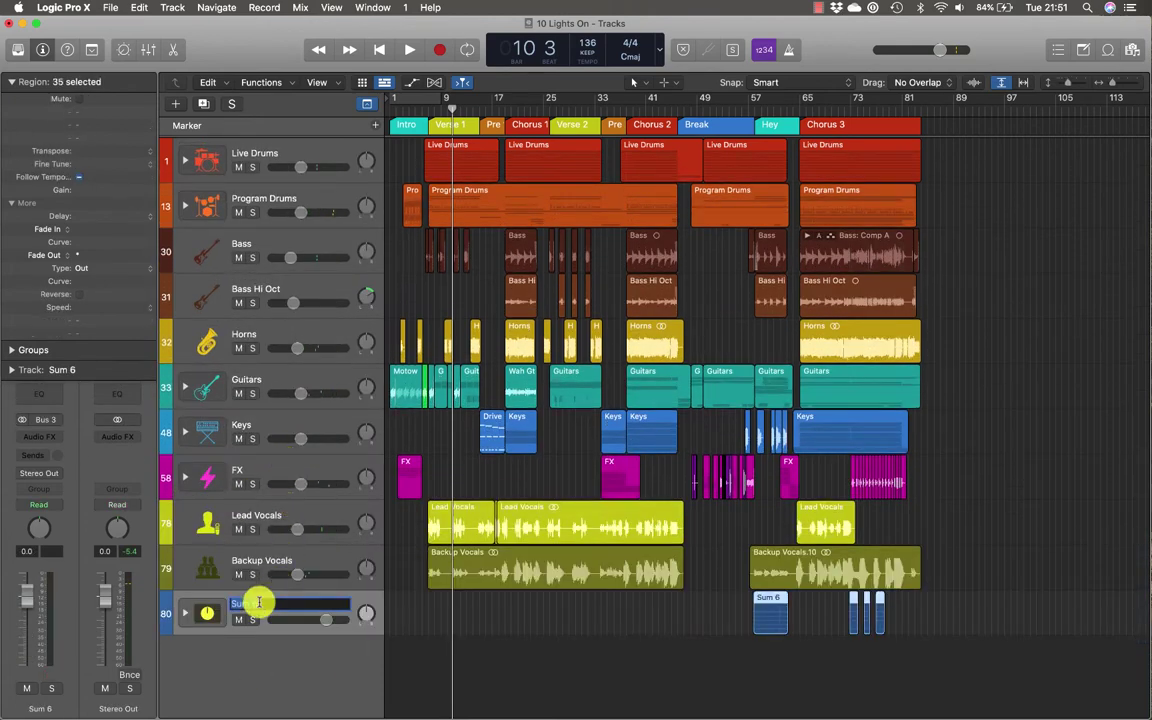
type("Hi")
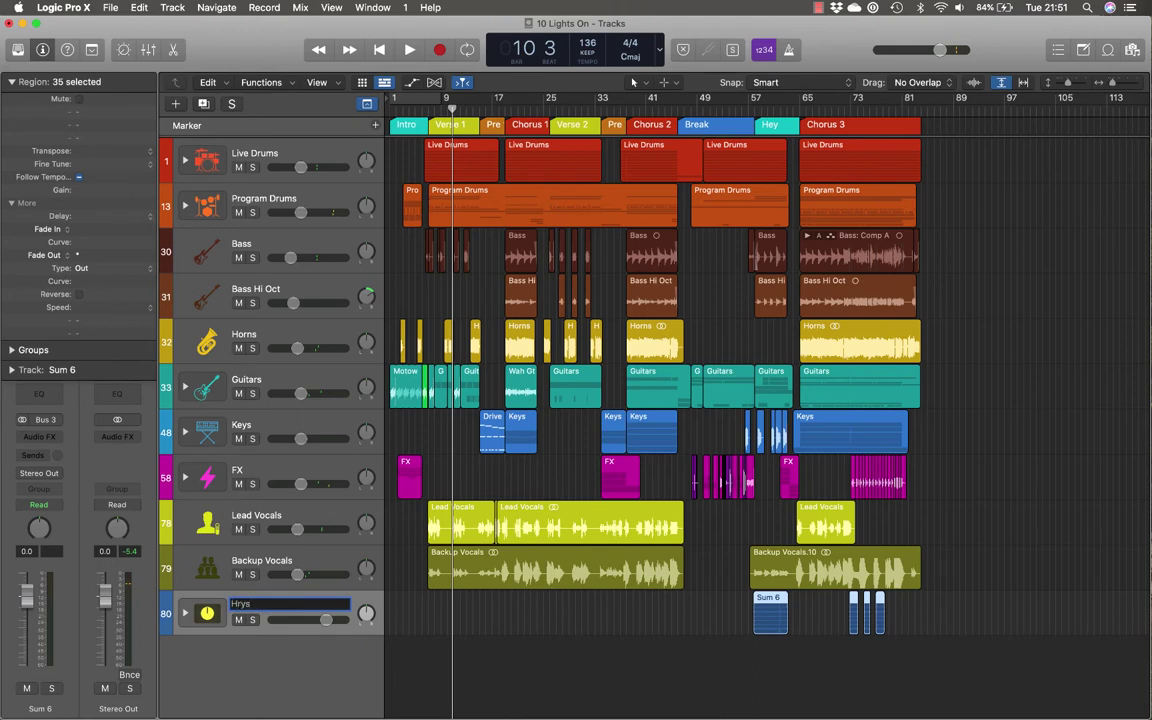
type("eys >>")
key("BackSpace")
key("BackSpace")
key("BackSpace")
key("Return")
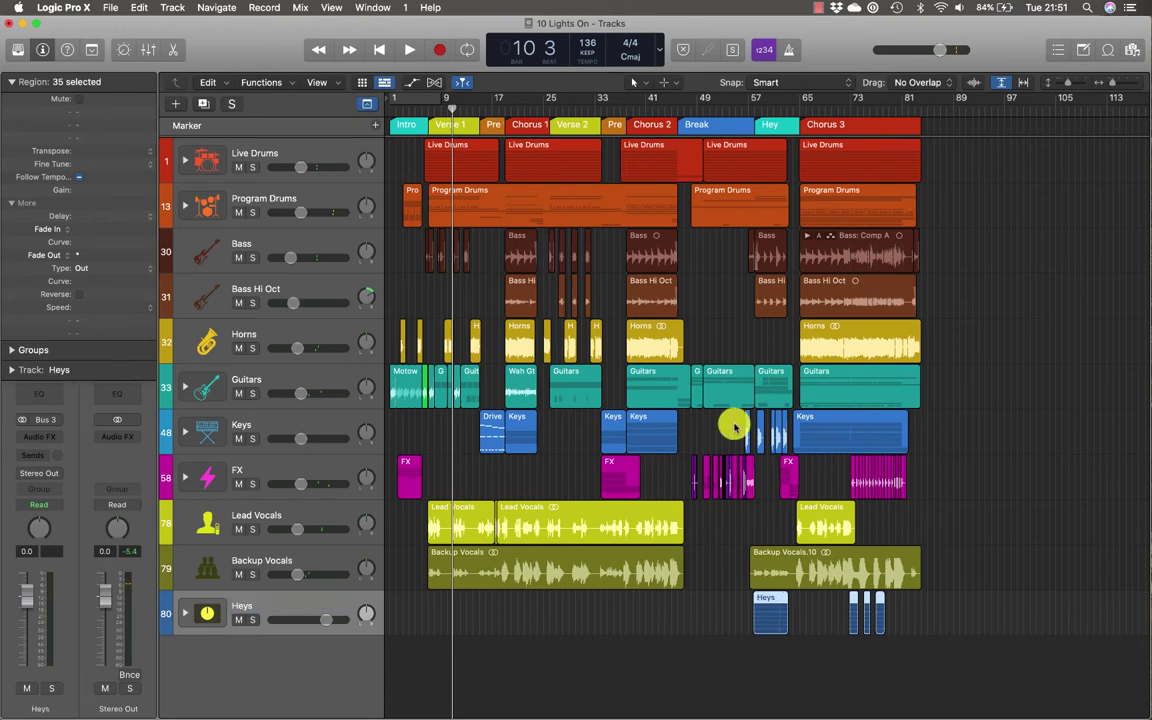
key("space")
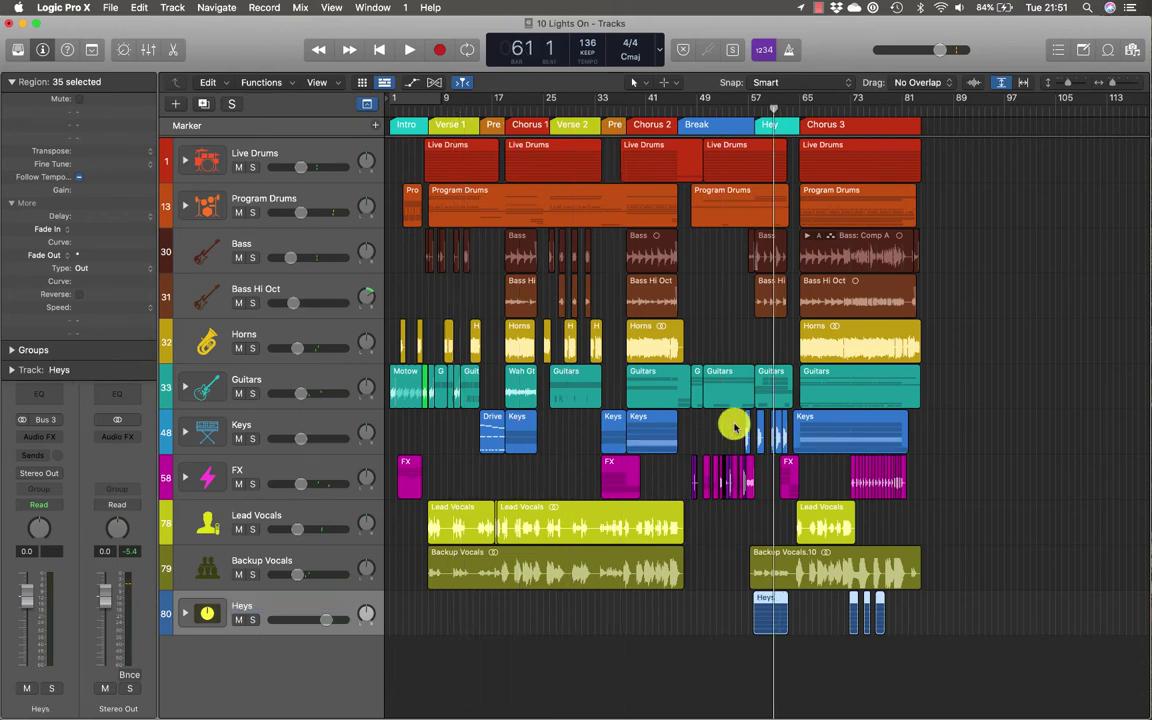
left_click(253, 620)
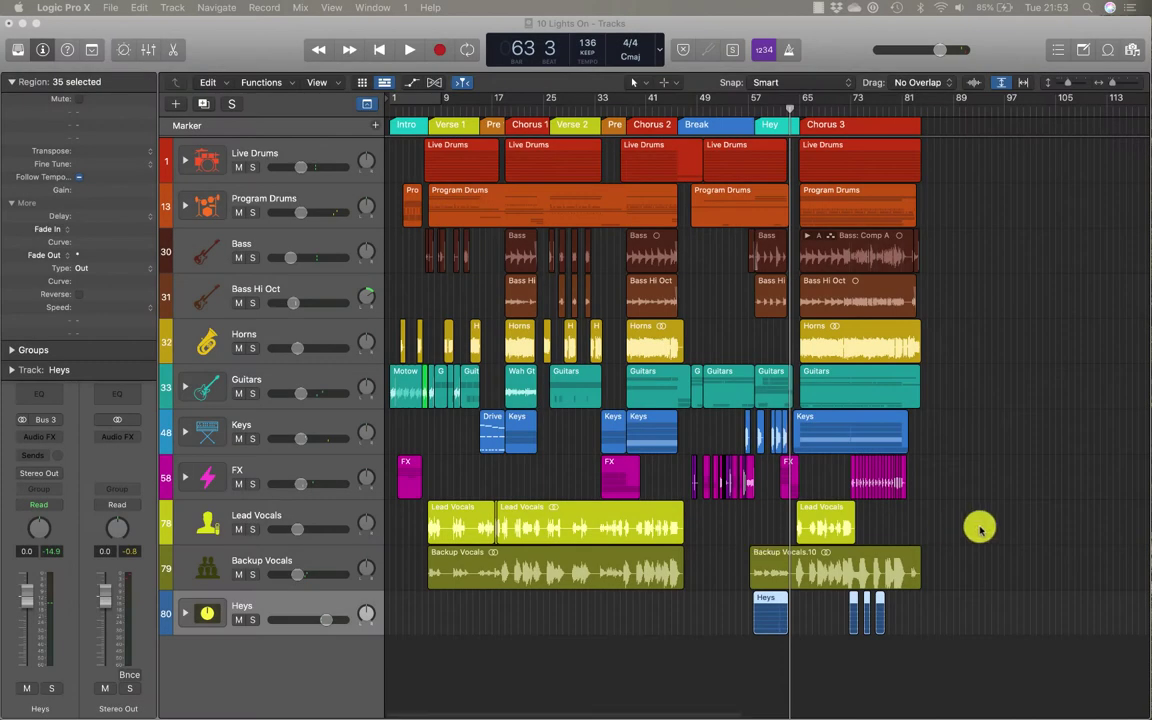
Deselect the regions, fit all regions into view with Z, and toggle the mixer on and off
left_click(967, 458)
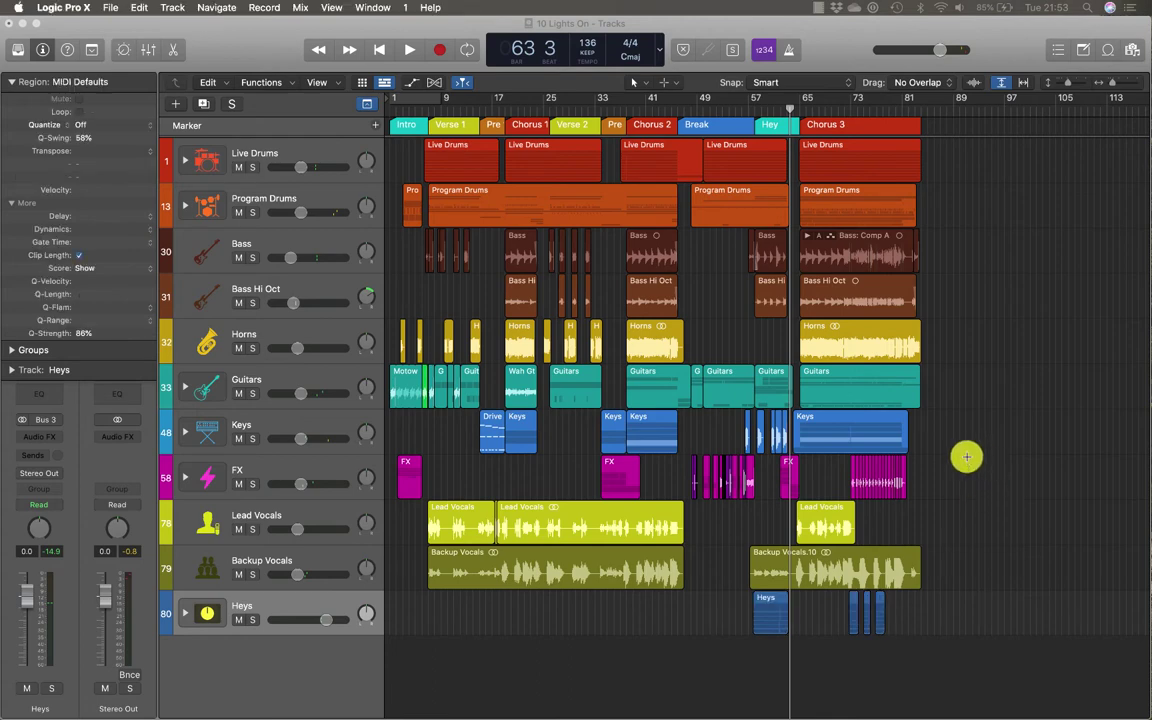
key("z")
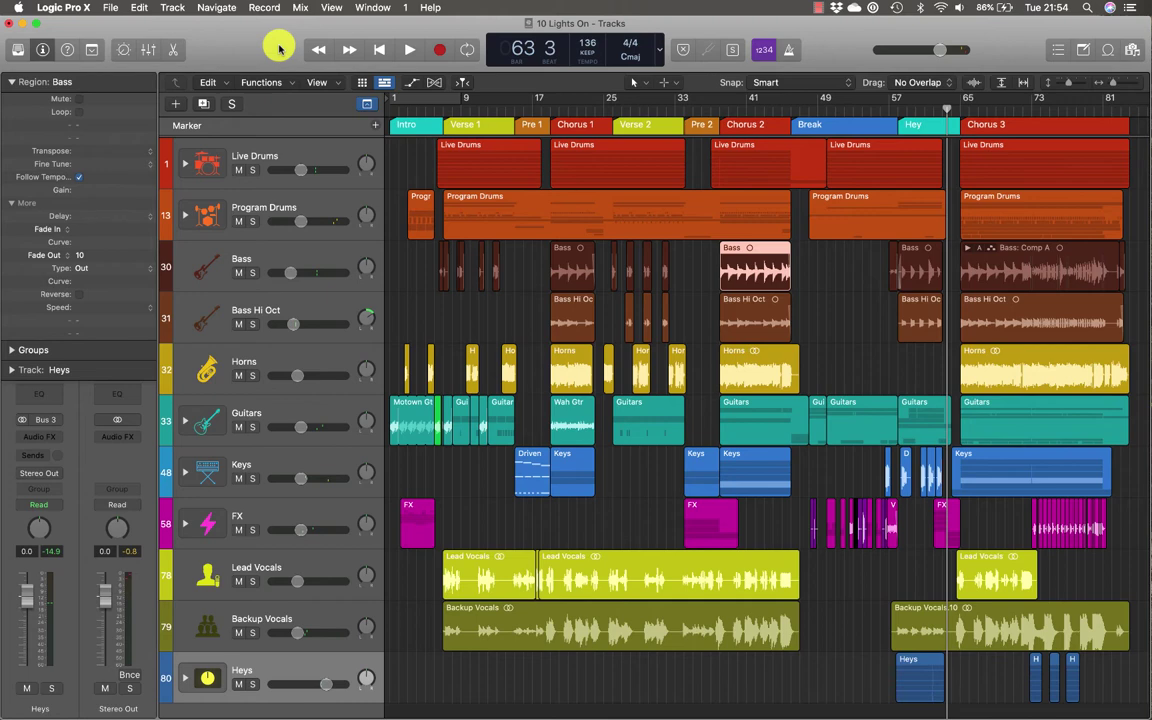
key("x")
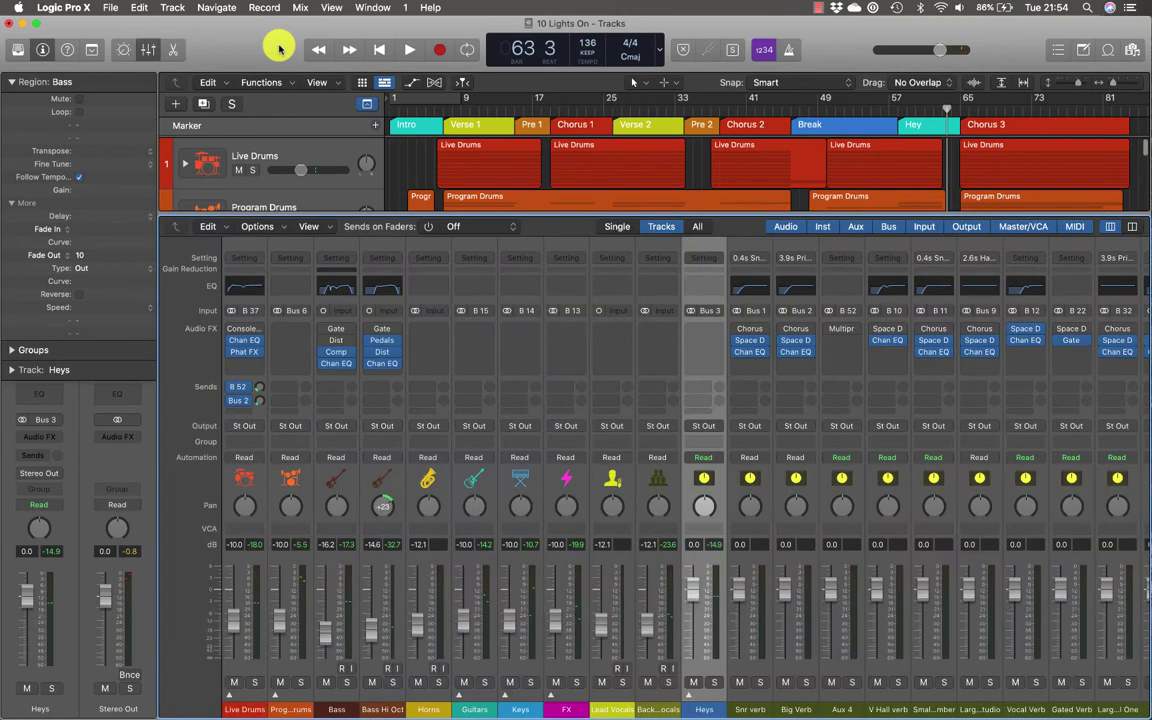
key("x")
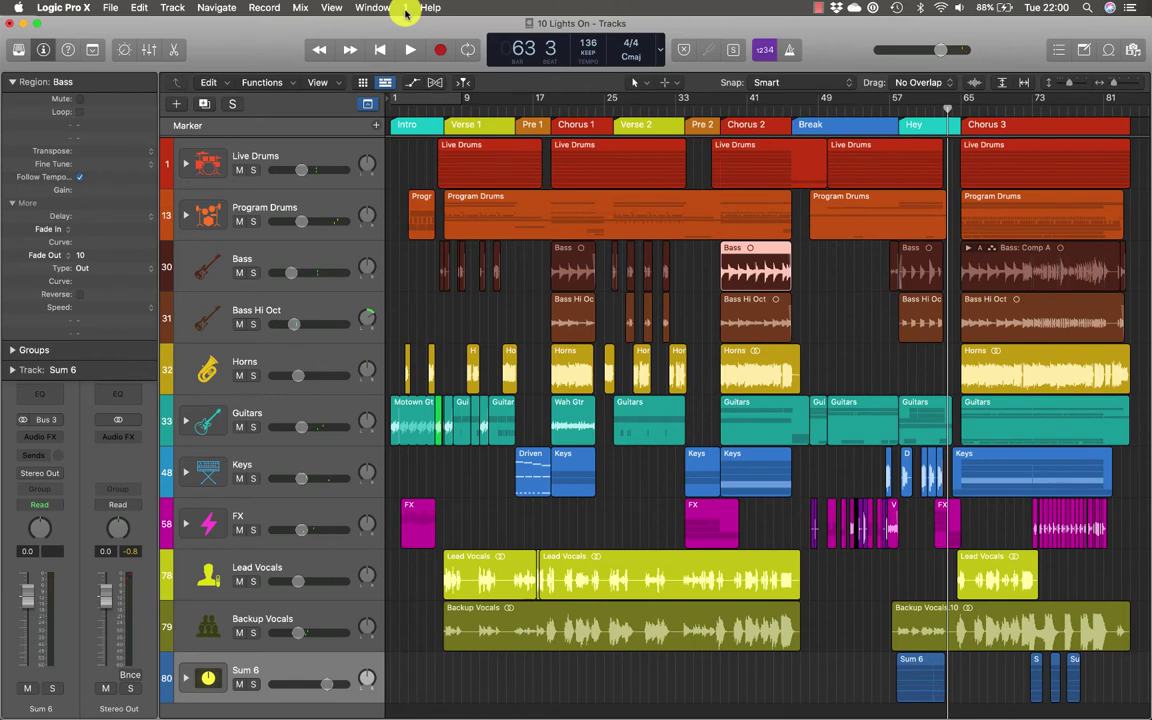
left_click(406, 8)
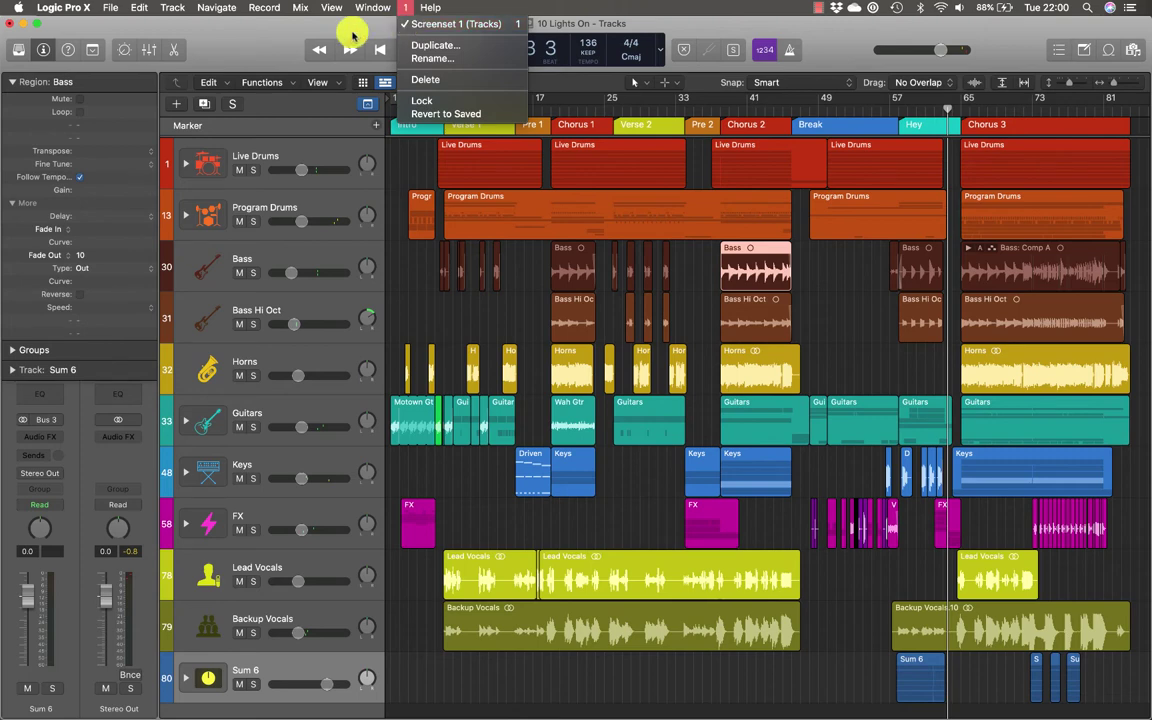
left_click(265, 44)
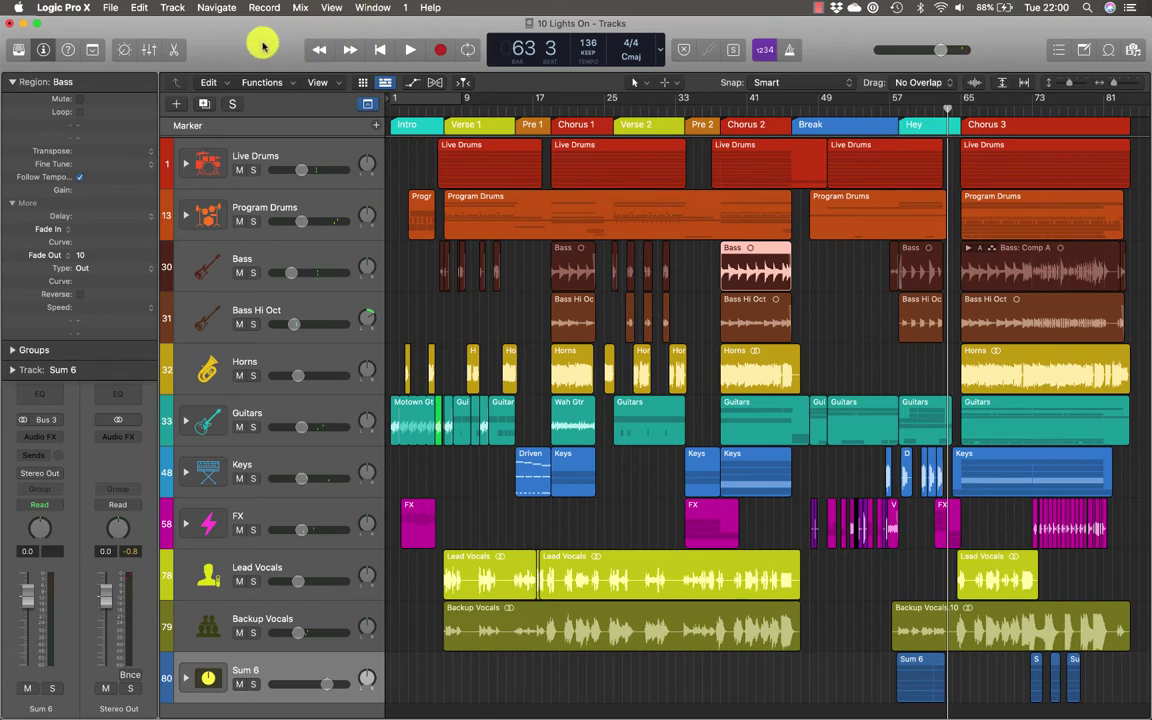
In screenset 2, open the Mixer window alongside the Tracks window
key("2")
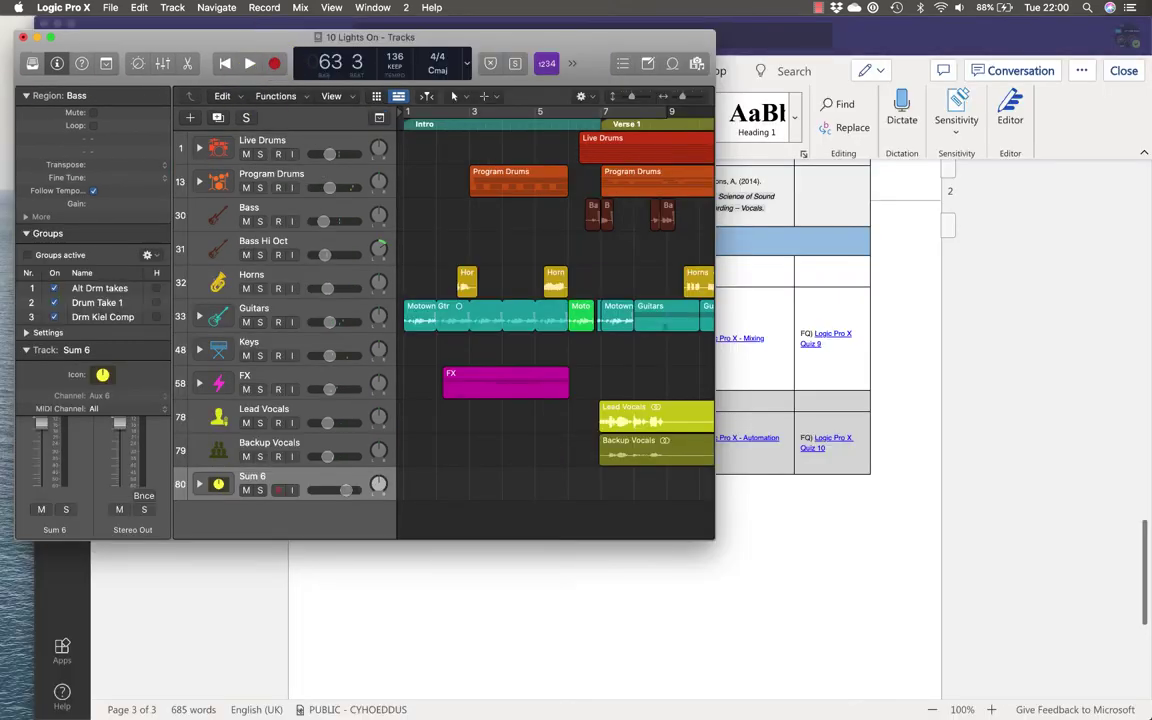
left_click_drag(198, 42, 199, 38)
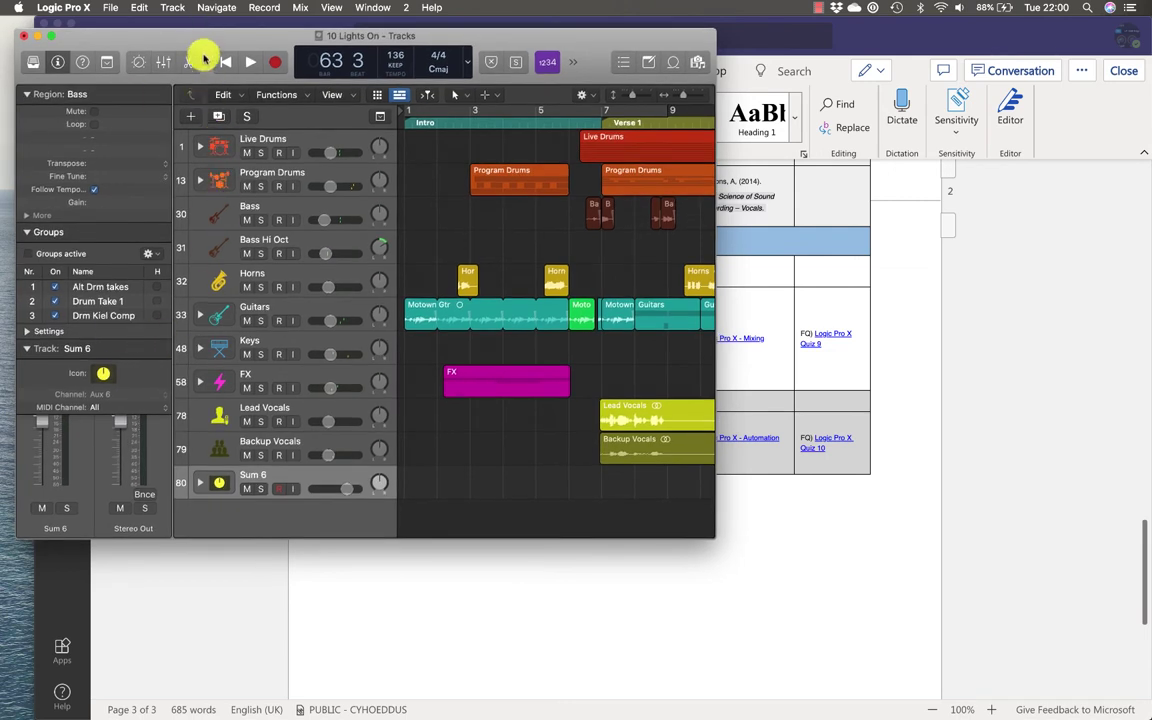
left_click_drag(203, 43, 200, 38)
left_click(369, 8)
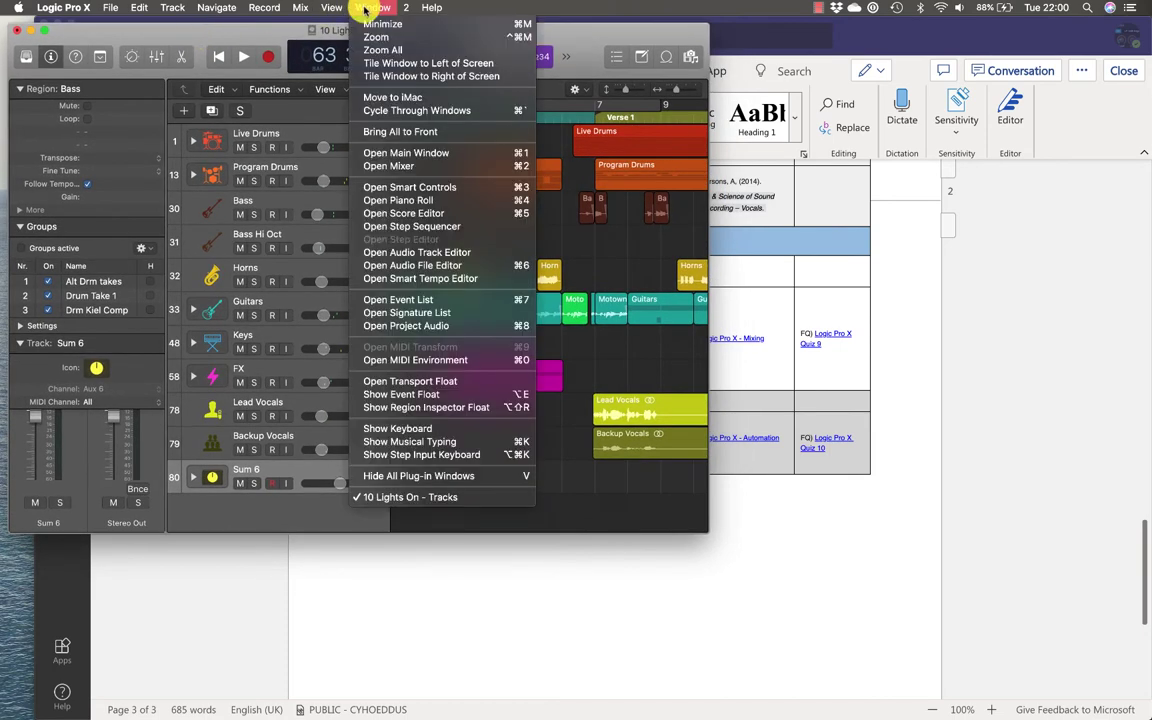
left_click(386, 165)
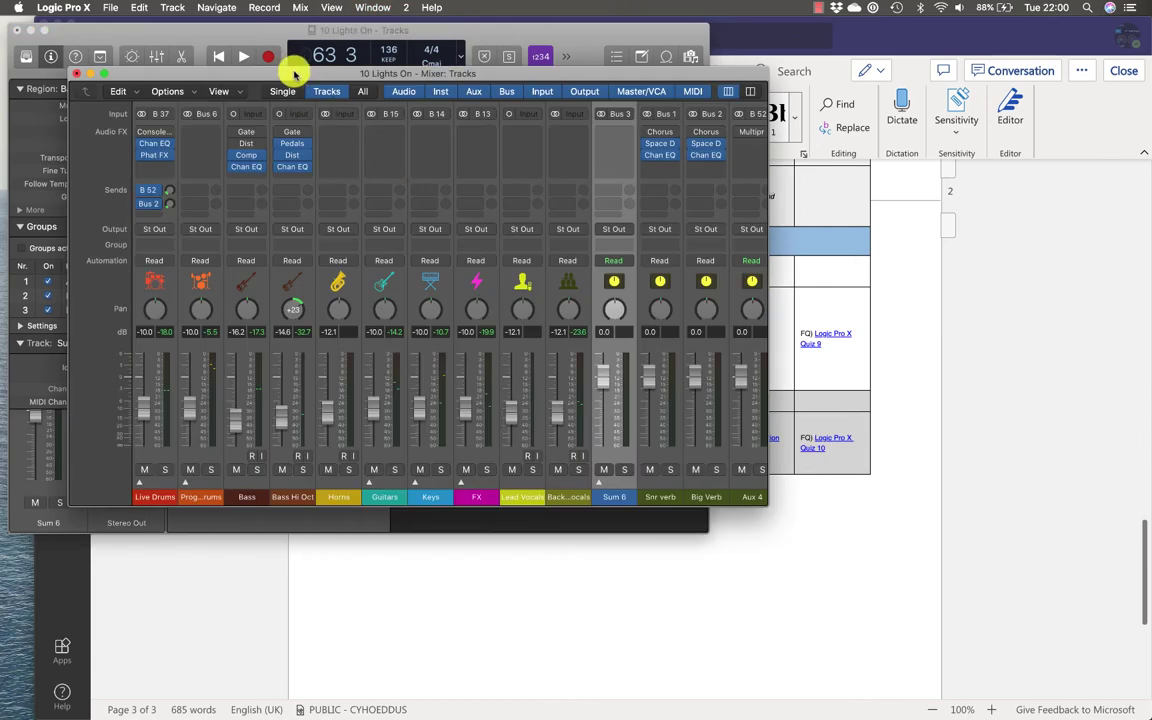
left_click_drag(296, 75, 432, 115)
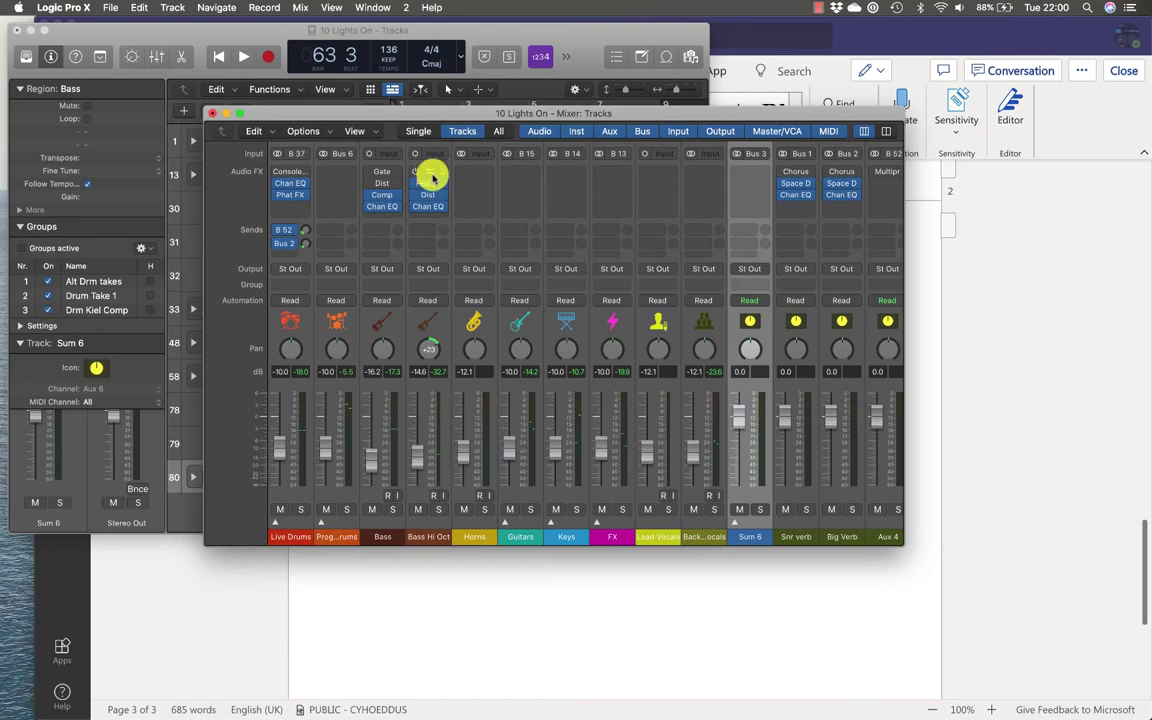
Close the Tracks window and make the Mixer fill the screen
left_click(203, 35)
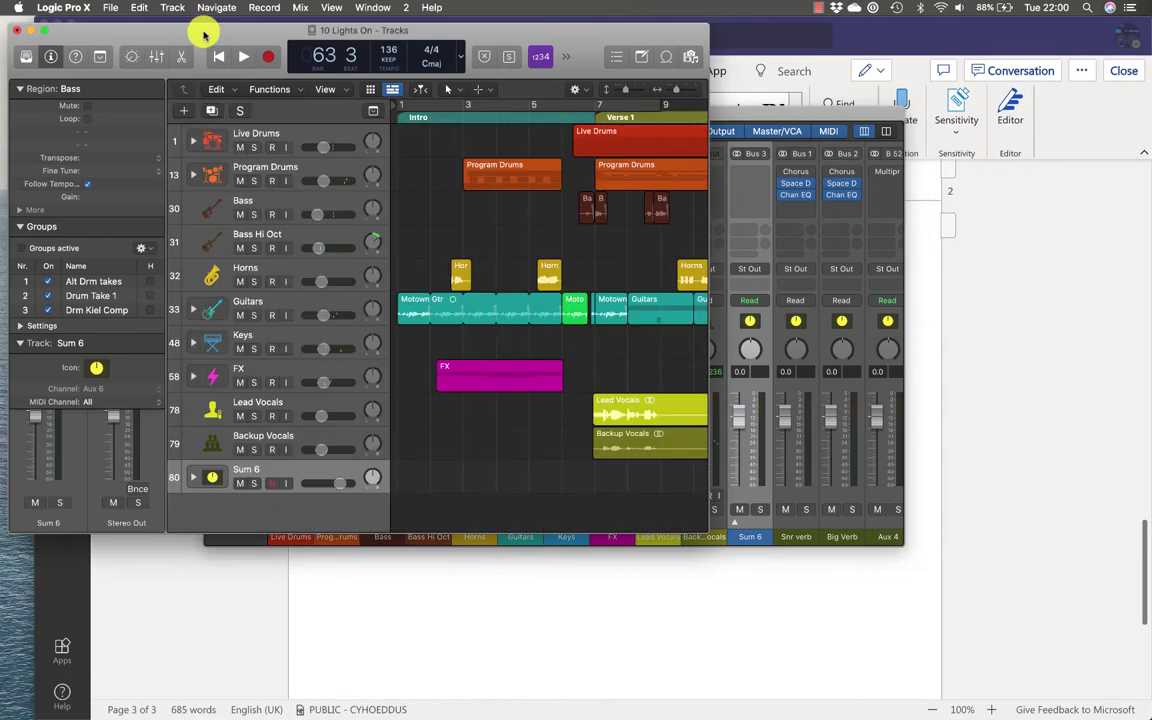
left_click(16, 31)
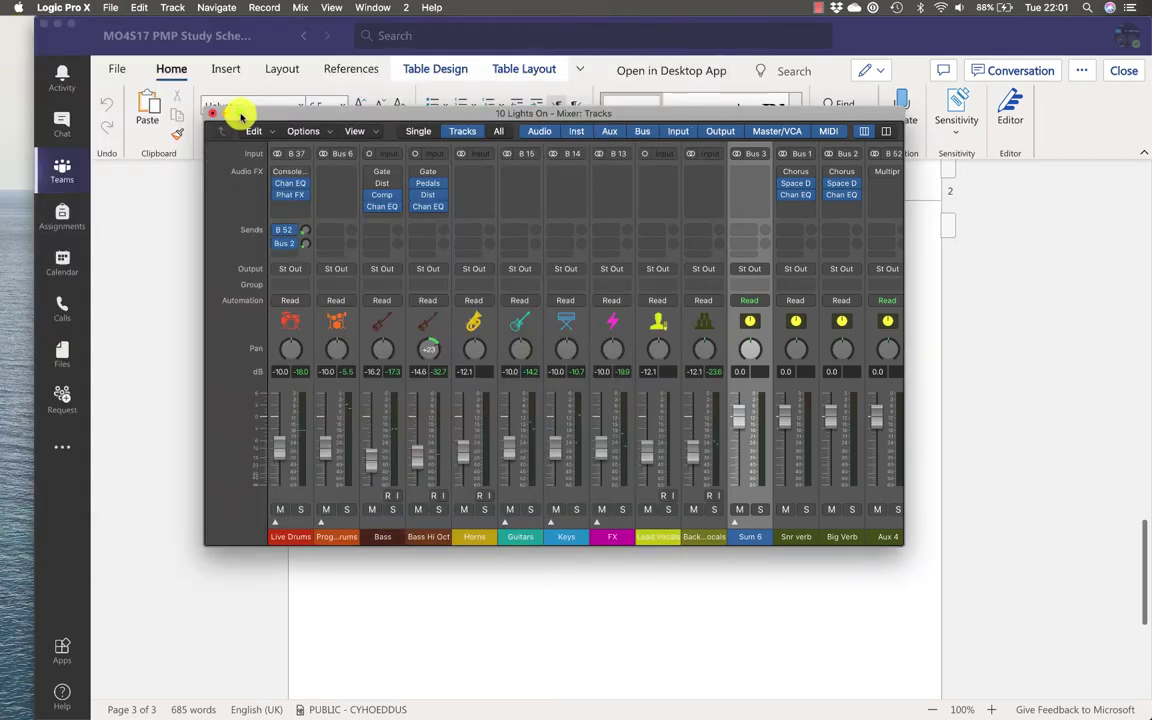
mouse_move(241, 117)
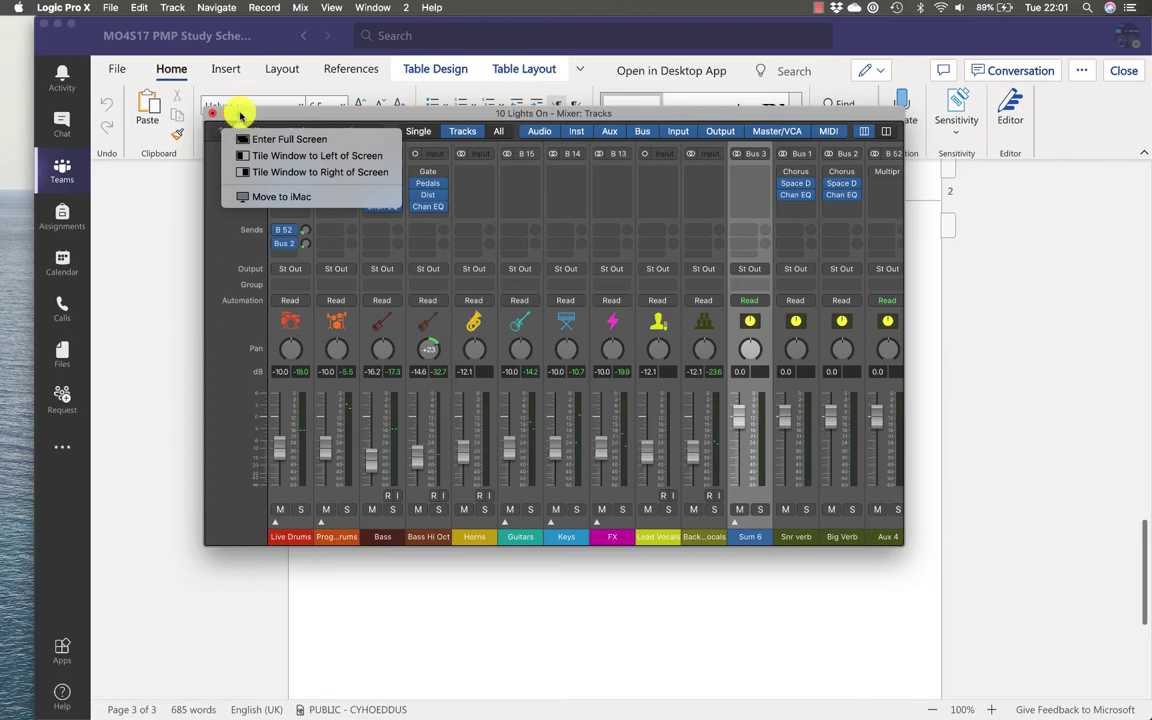
left_click(240, 116)
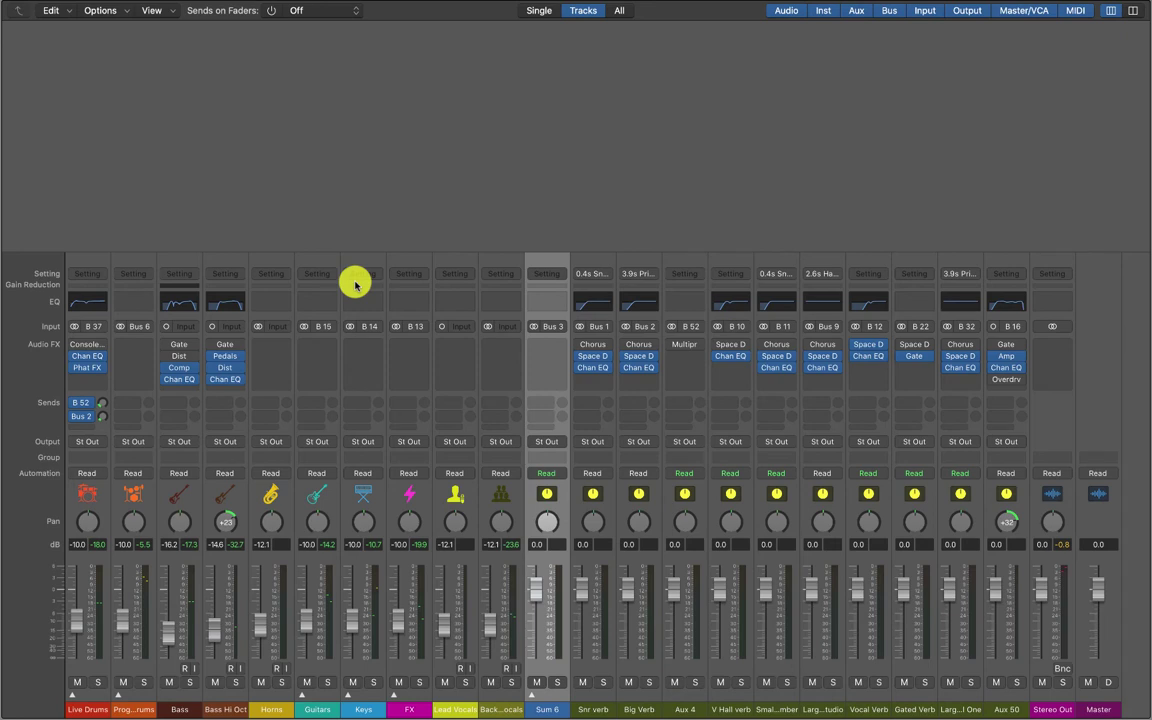
mouse_move(386, 5)
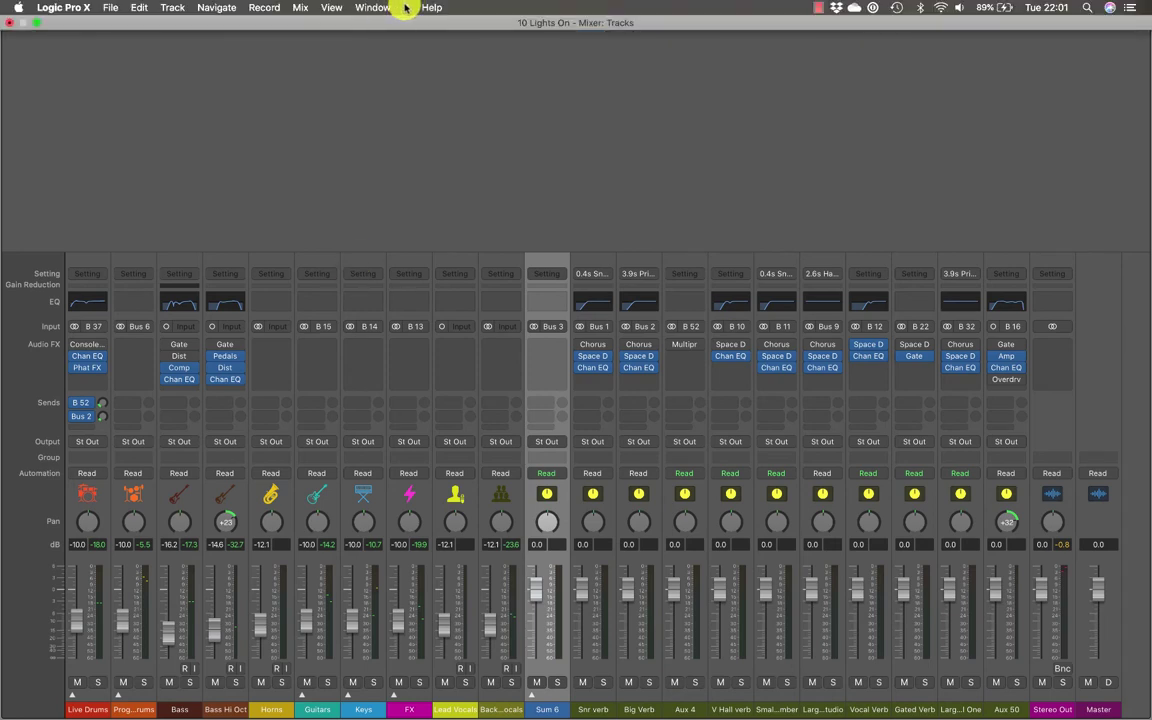
left_click(406, 7)
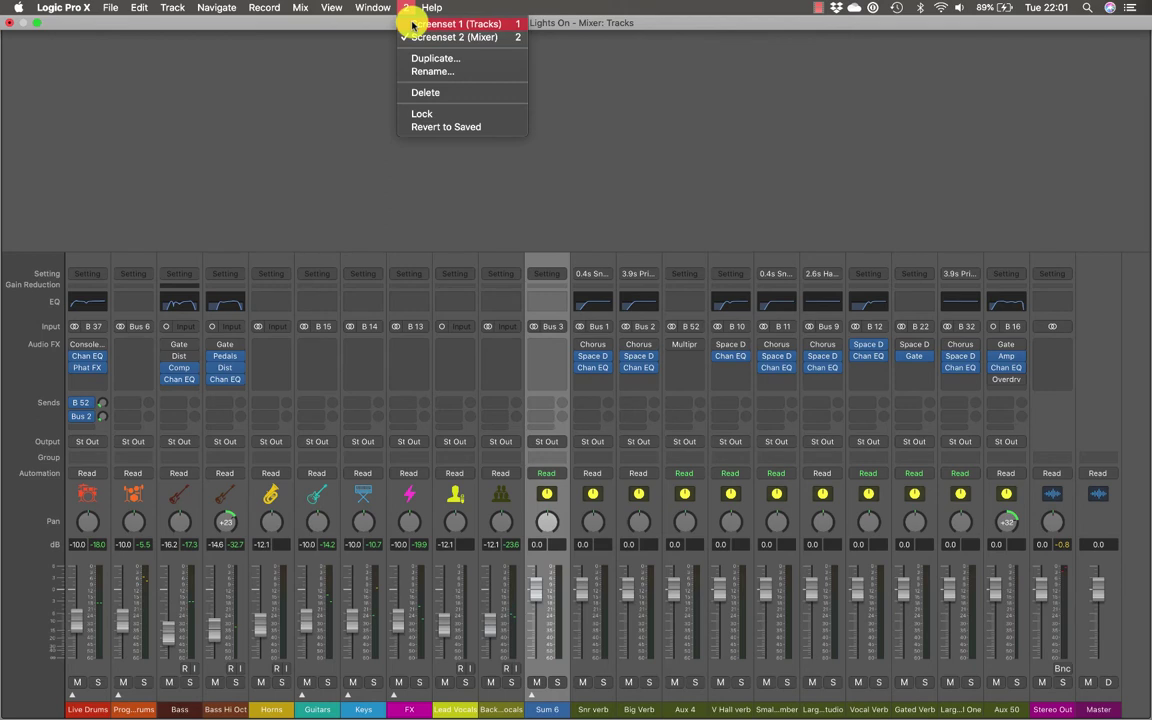
left_click(440, 24)
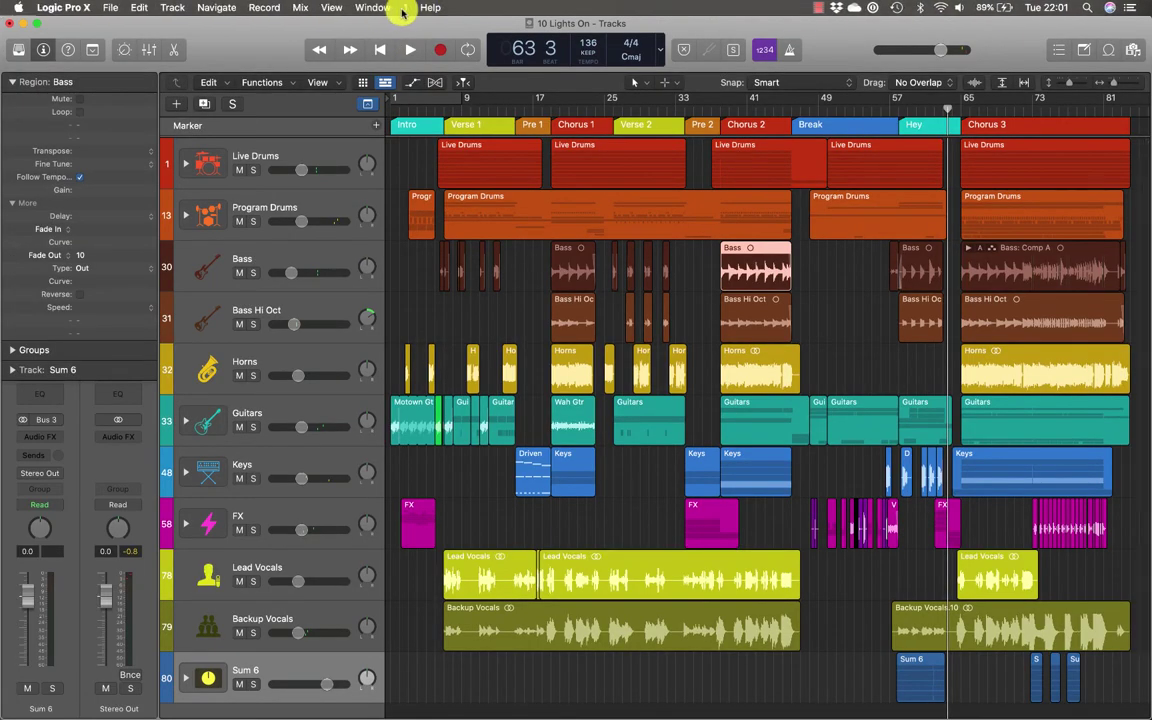
left_click(403, 8)
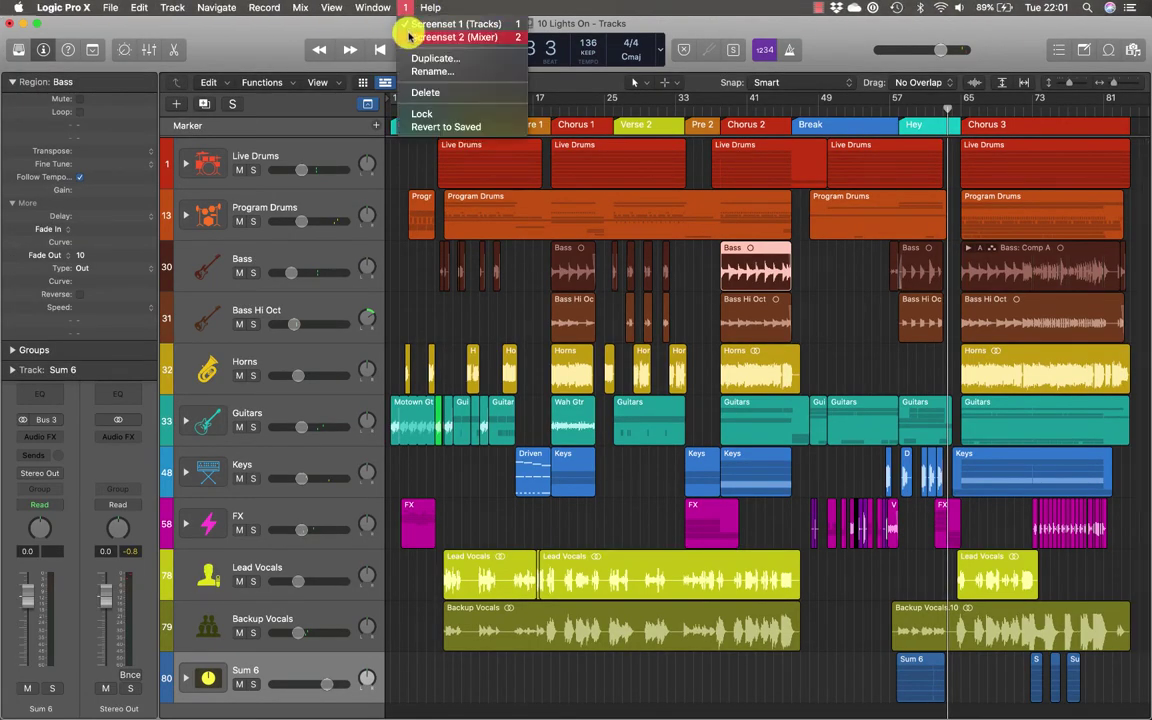
left_click(408, 37)
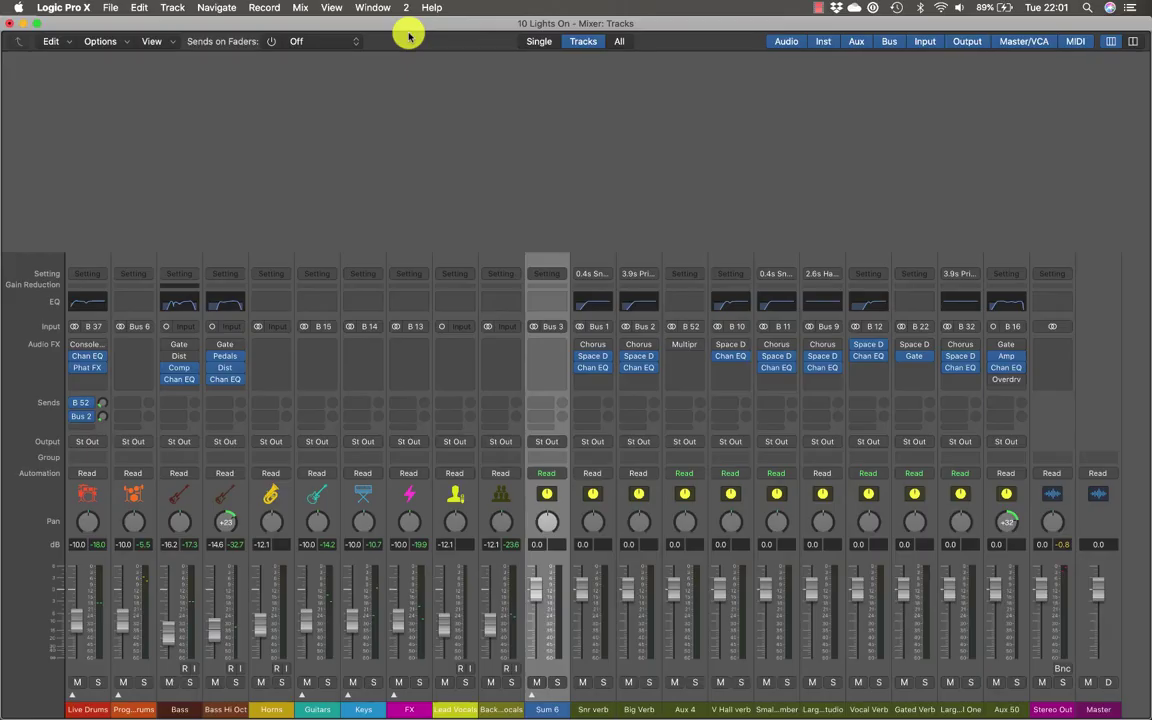
left_click(405, 8)
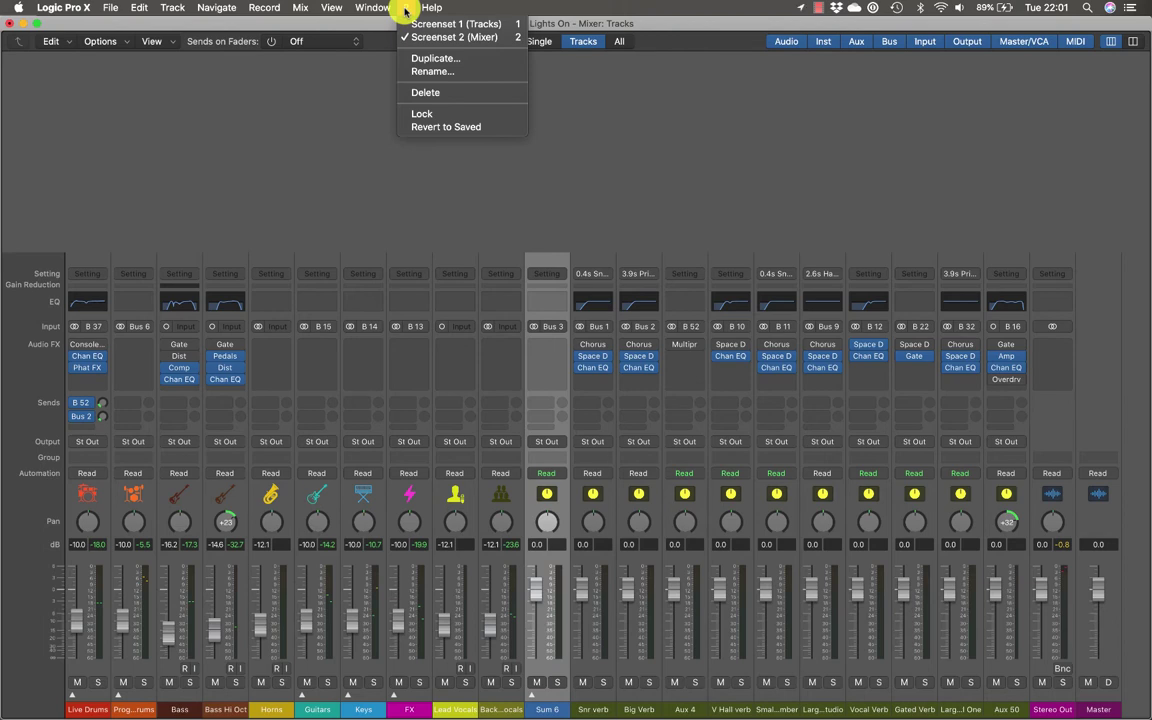
Return to screenset 1, zoom in on the Bass regions, and switch to screenset 2 and back
left_click(289, 172)
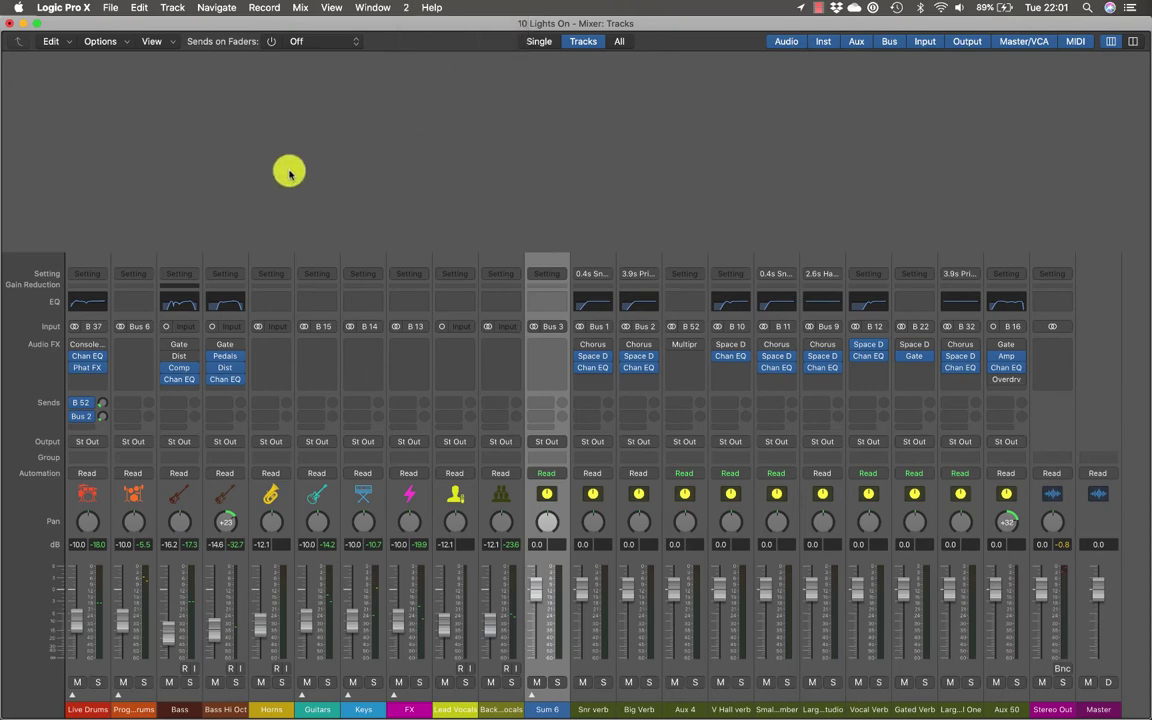
left_click(409, 7)
left_click(425, 21)
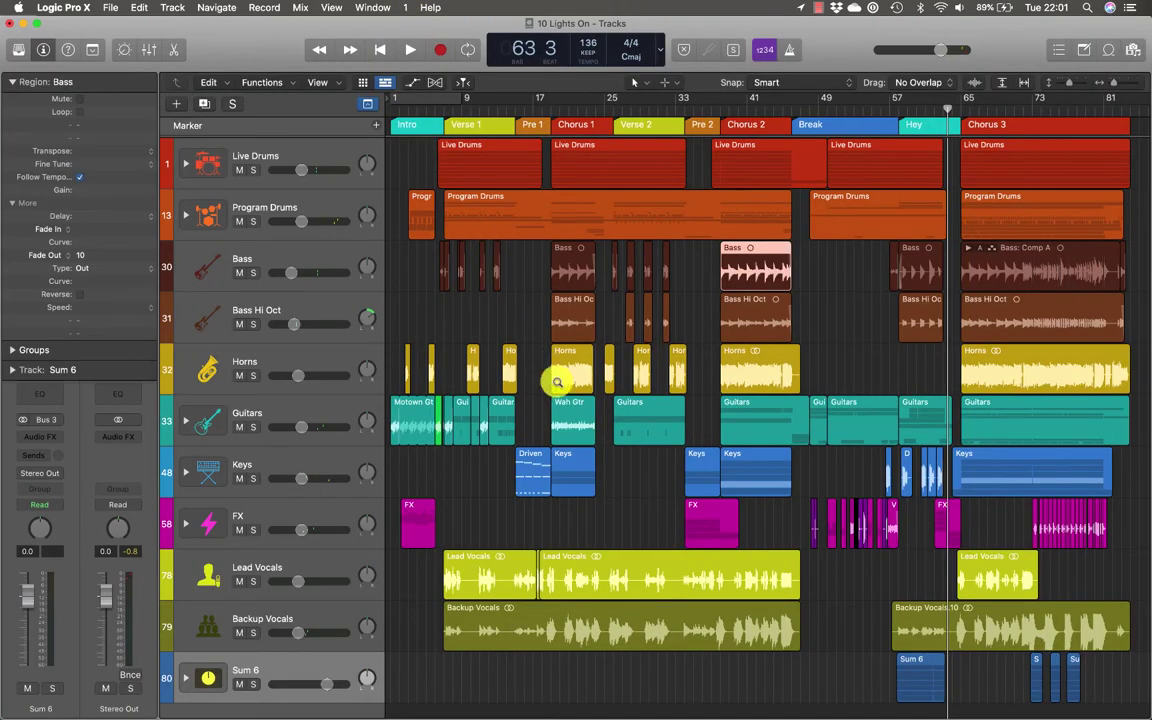
left_click_drag(519, 256, 681, 346)
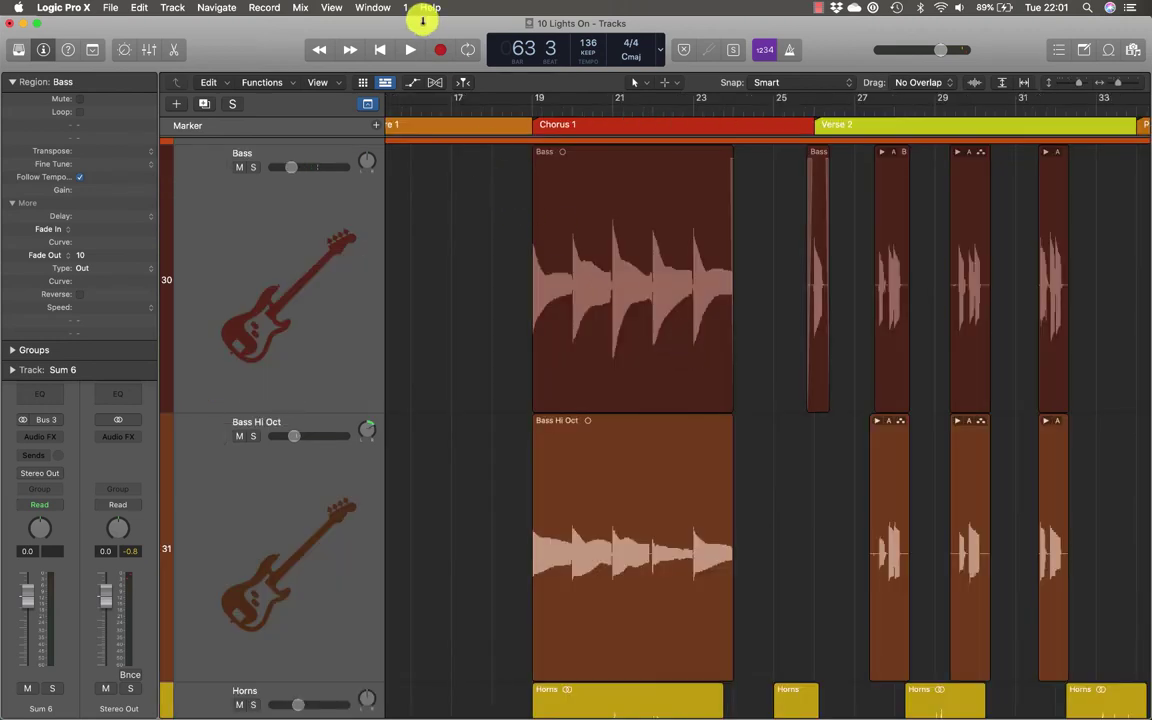
key("2")
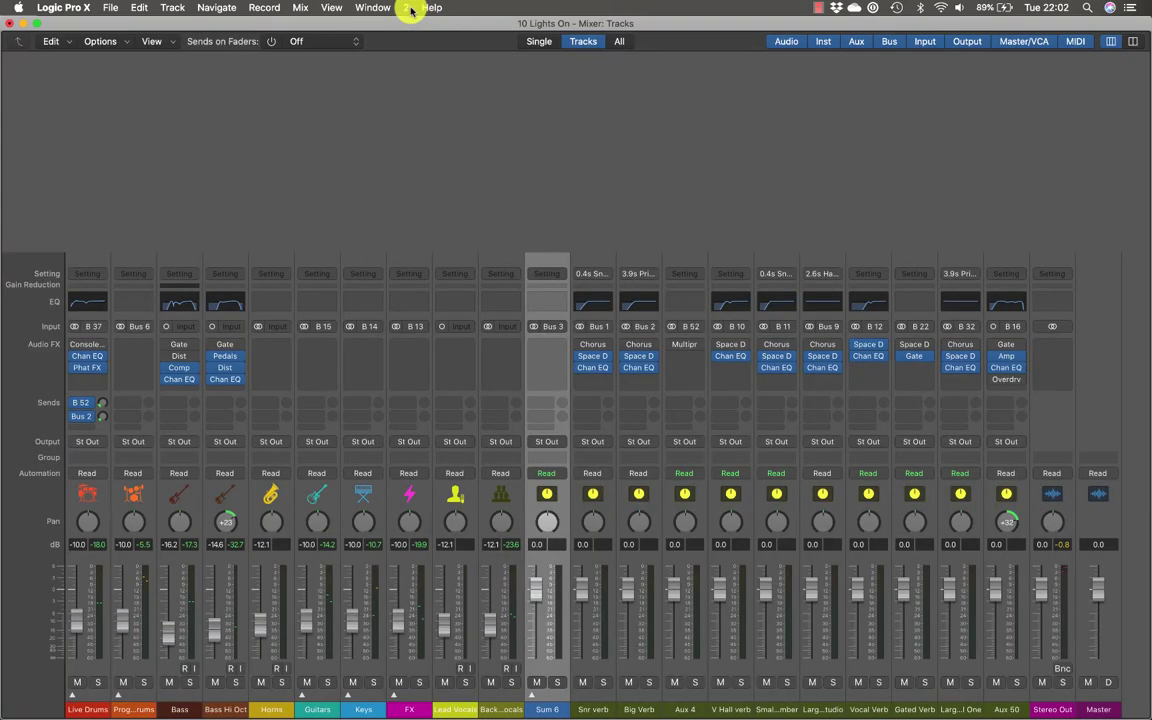
key("1")
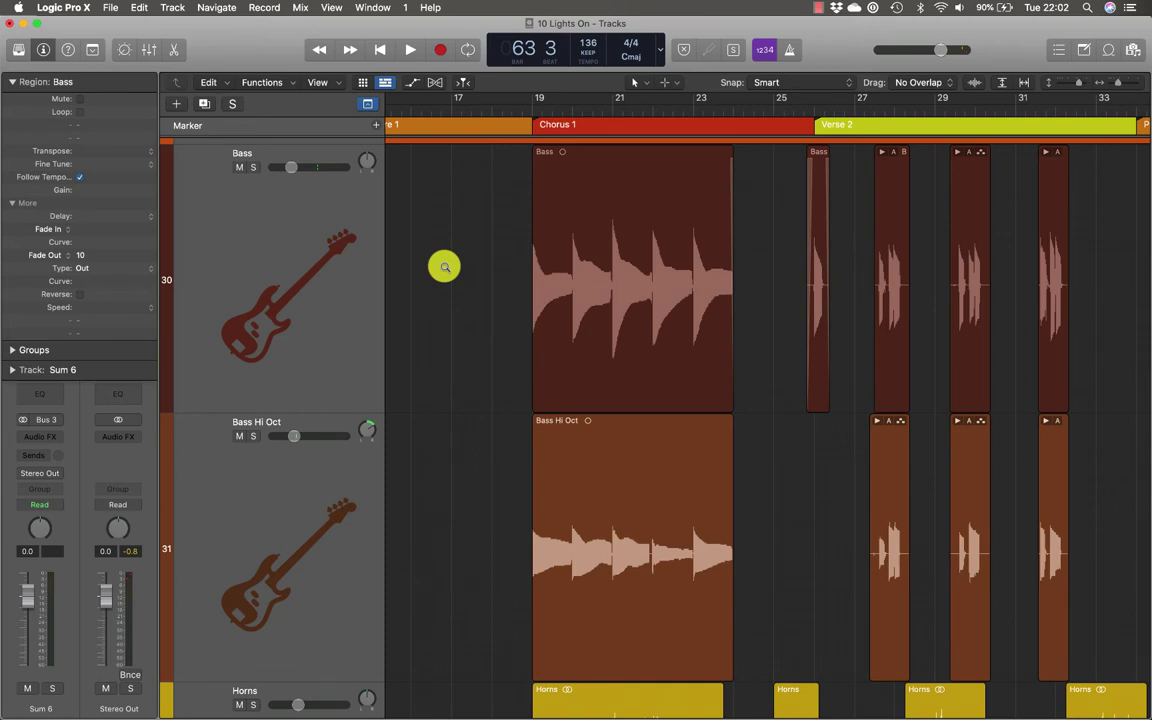
Zoom out to the whole song and return the playhead to bar 1
left_click(459, 248)
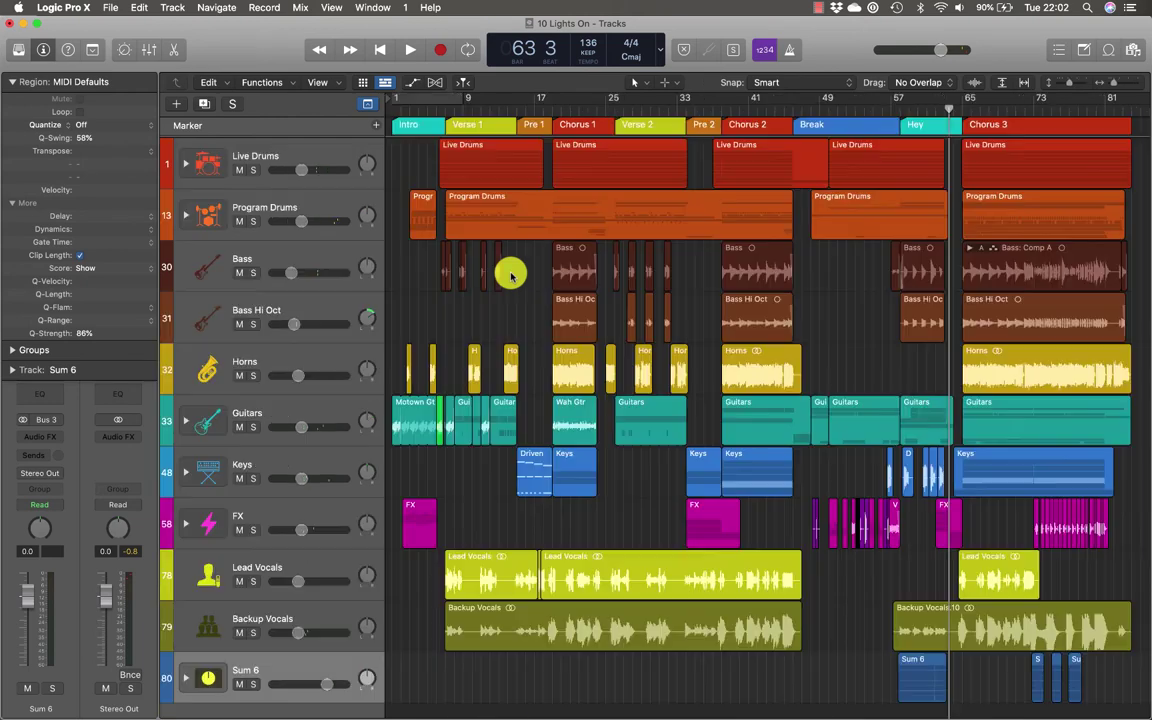
left_click(510, 275, "ctrl+alt")
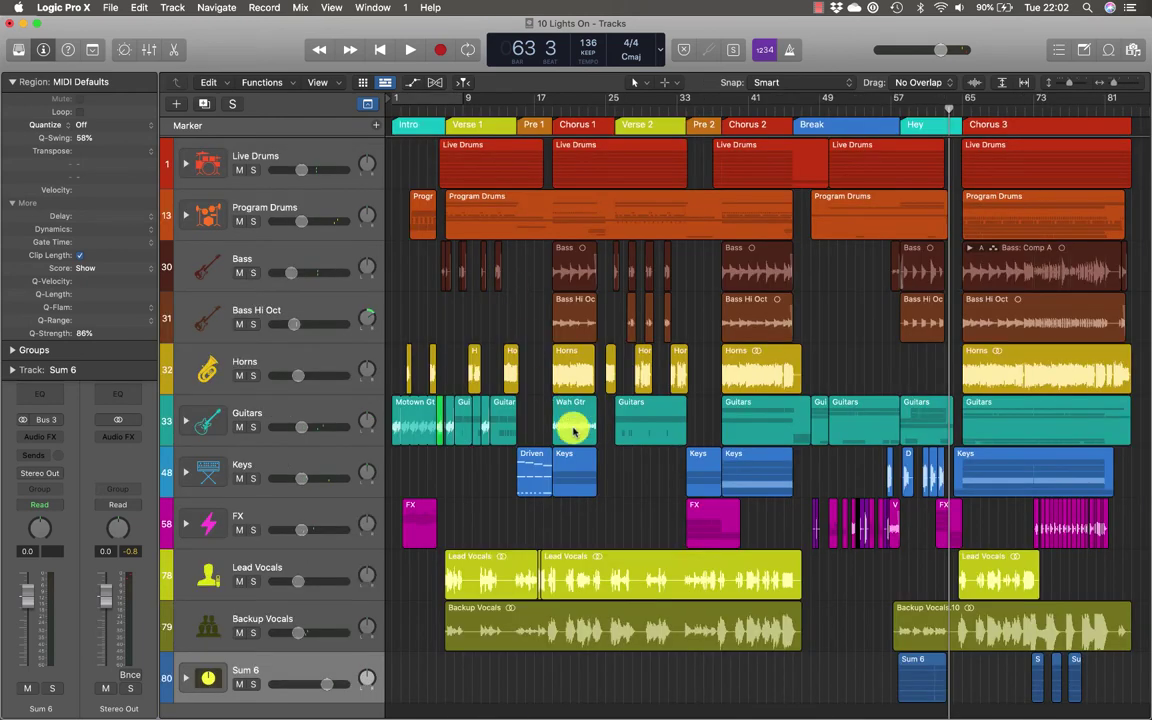
left_click(396, 100)
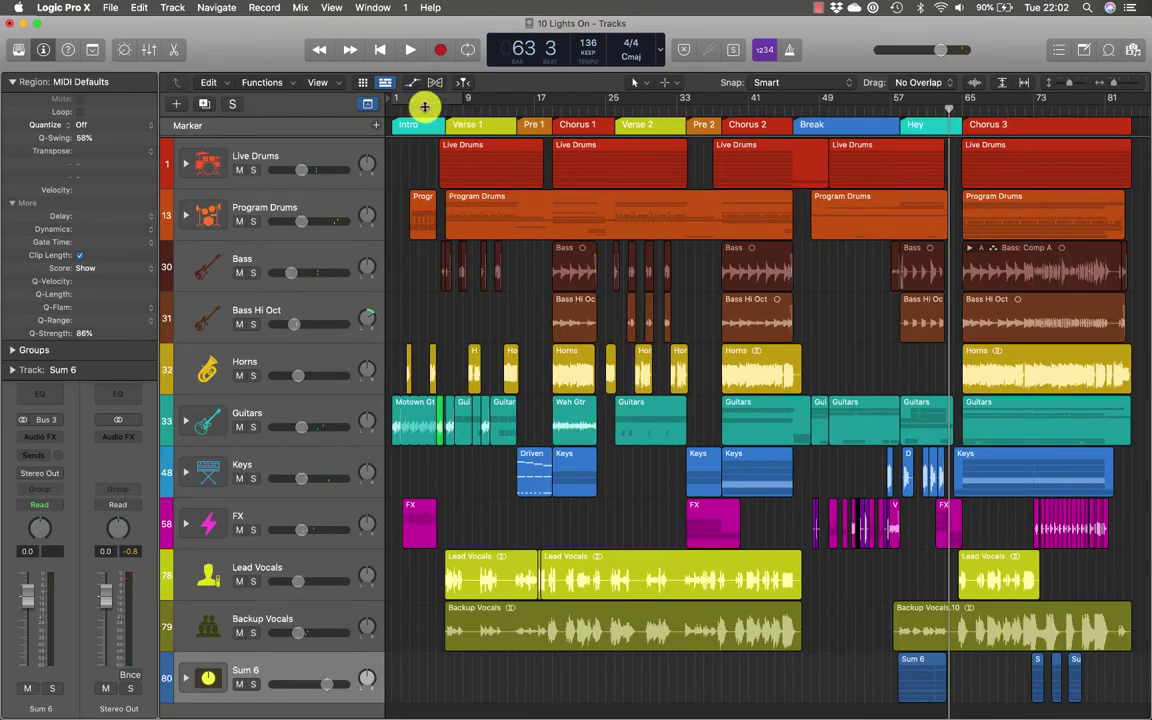
Lock screenset 1, then test it by zooming into the Bass tracks and switching to screenset 2 and back
left_click(405, 8)
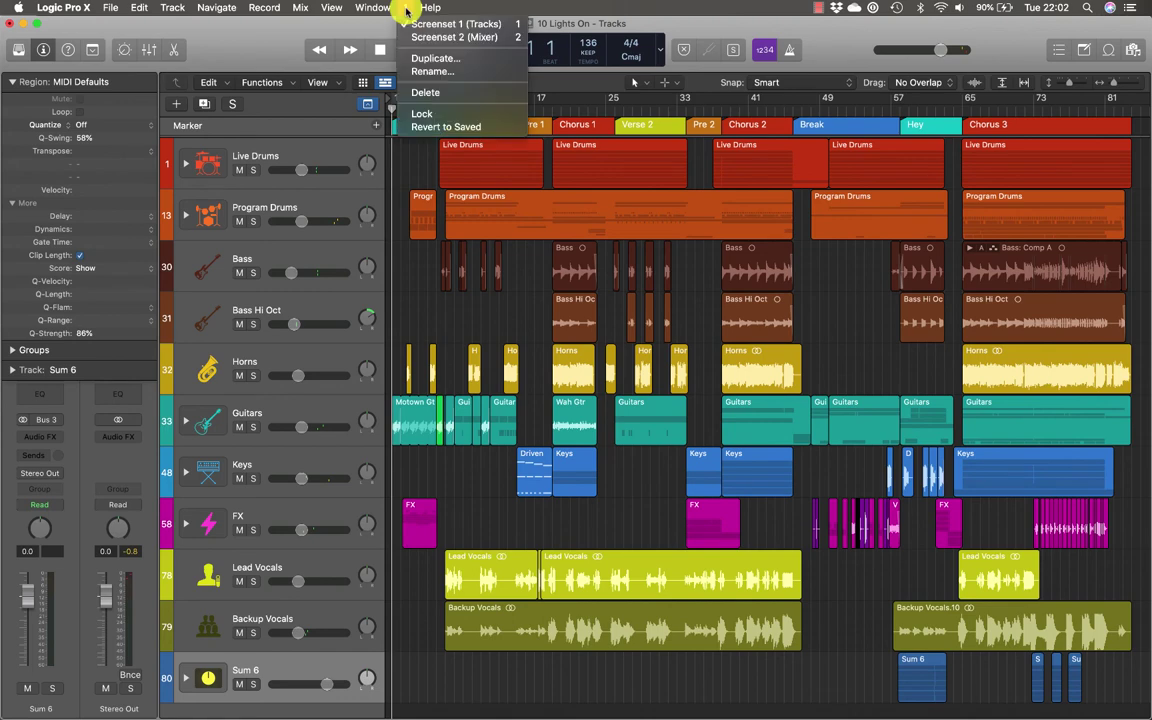
left_click(434, 117)
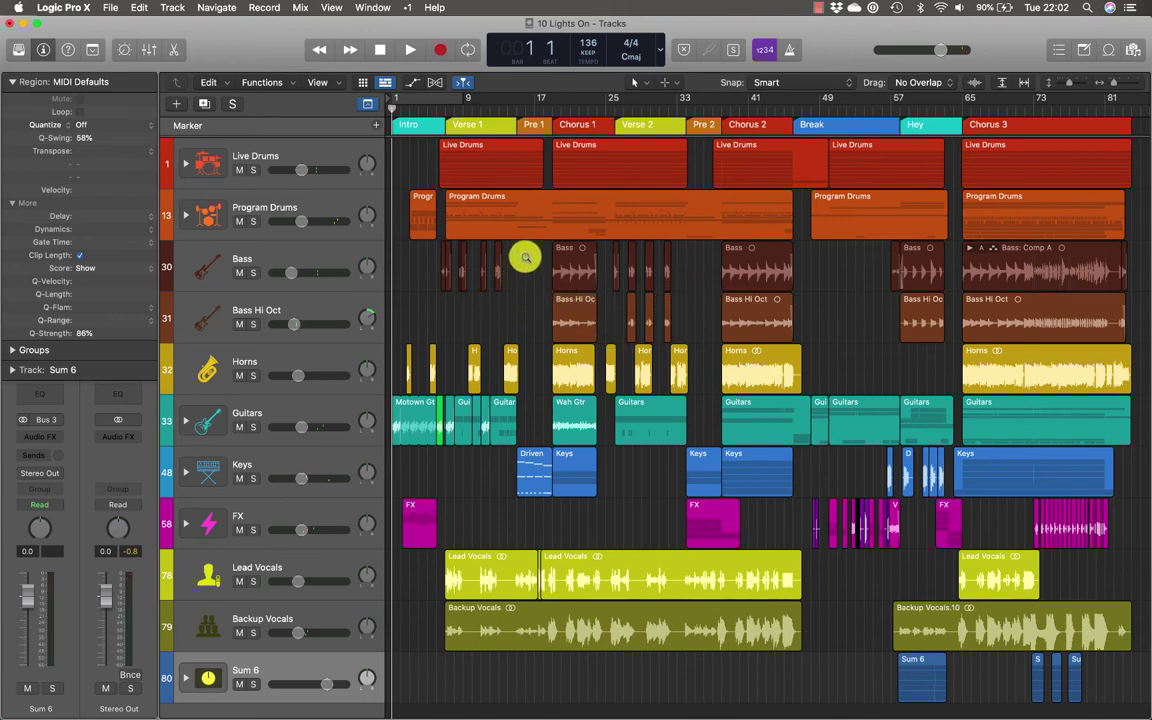
left_click_drag(526, 257, 679, 354)
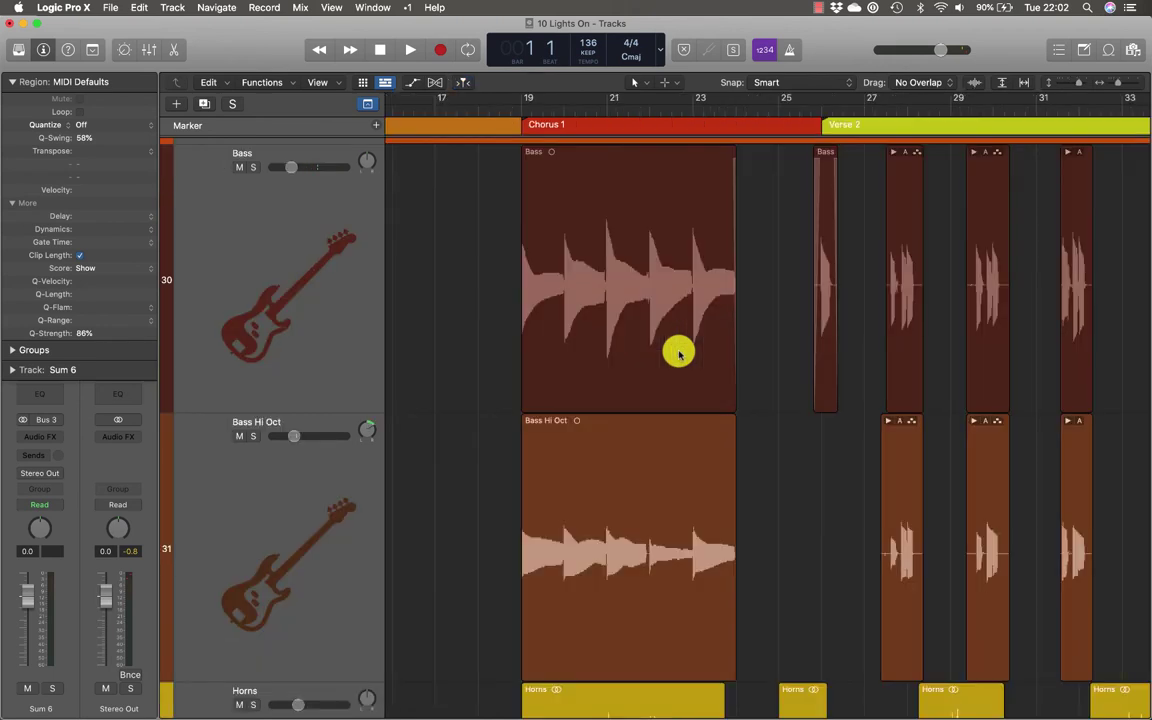
key("2")
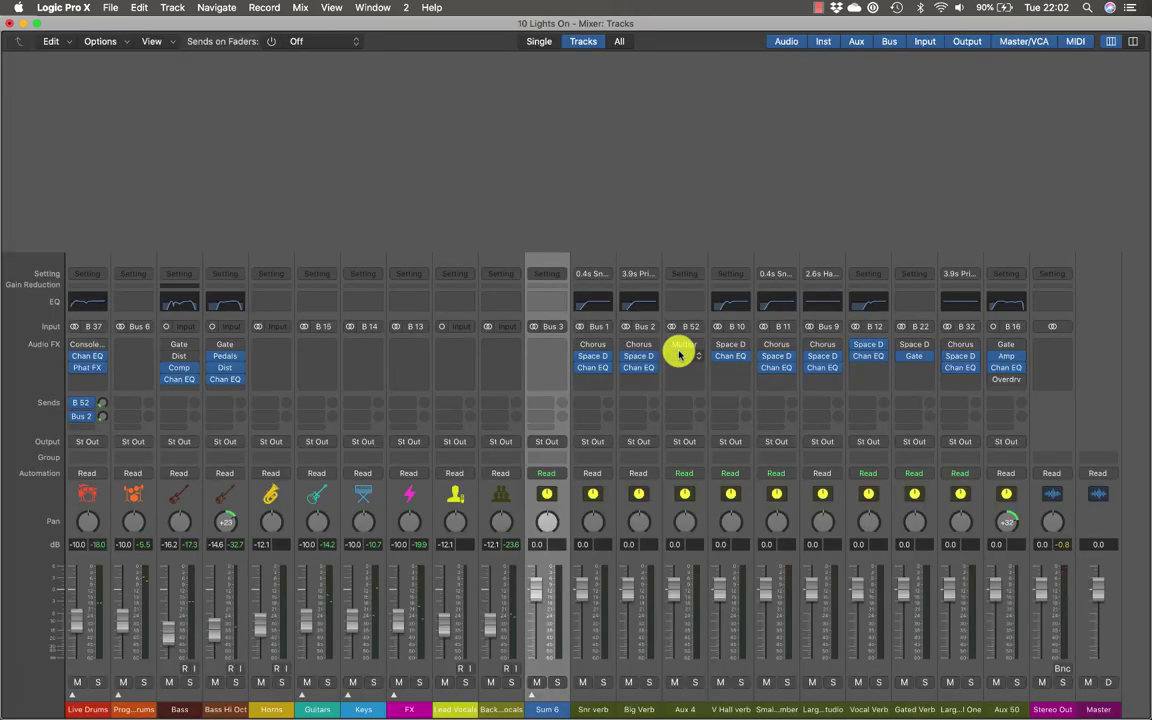
key("1")
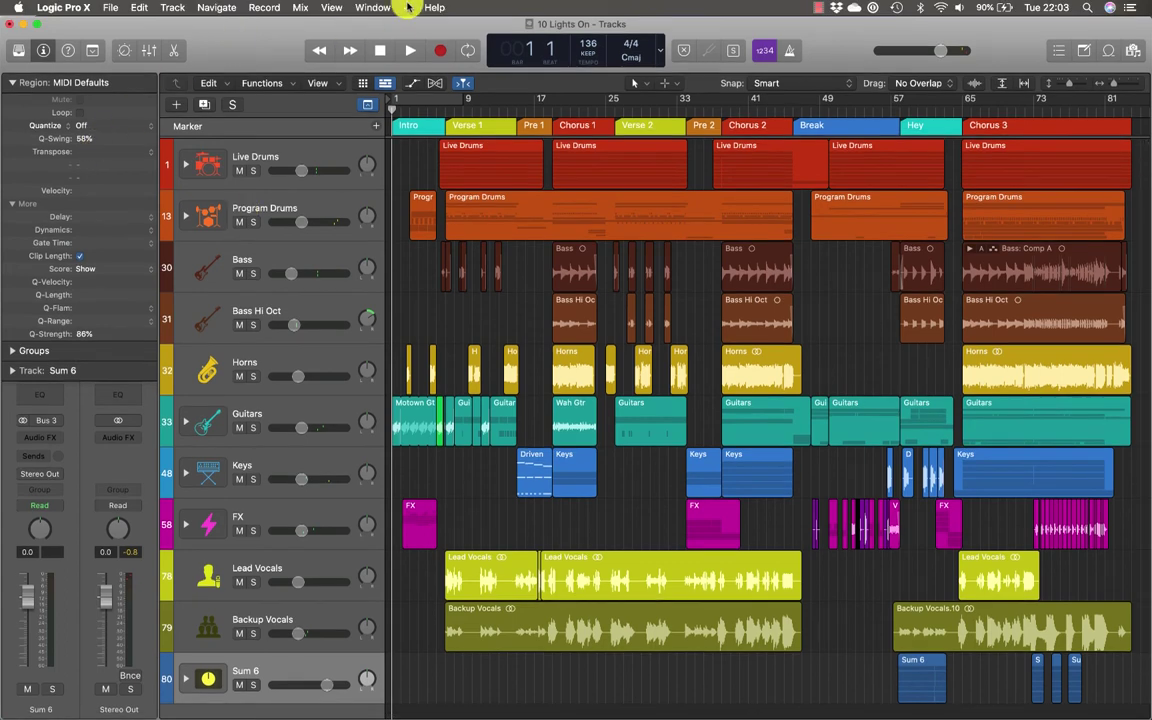
On the full-screen mixer, hide Audio Device Controls and MIDI Effects from the channel strips
key("super+2")
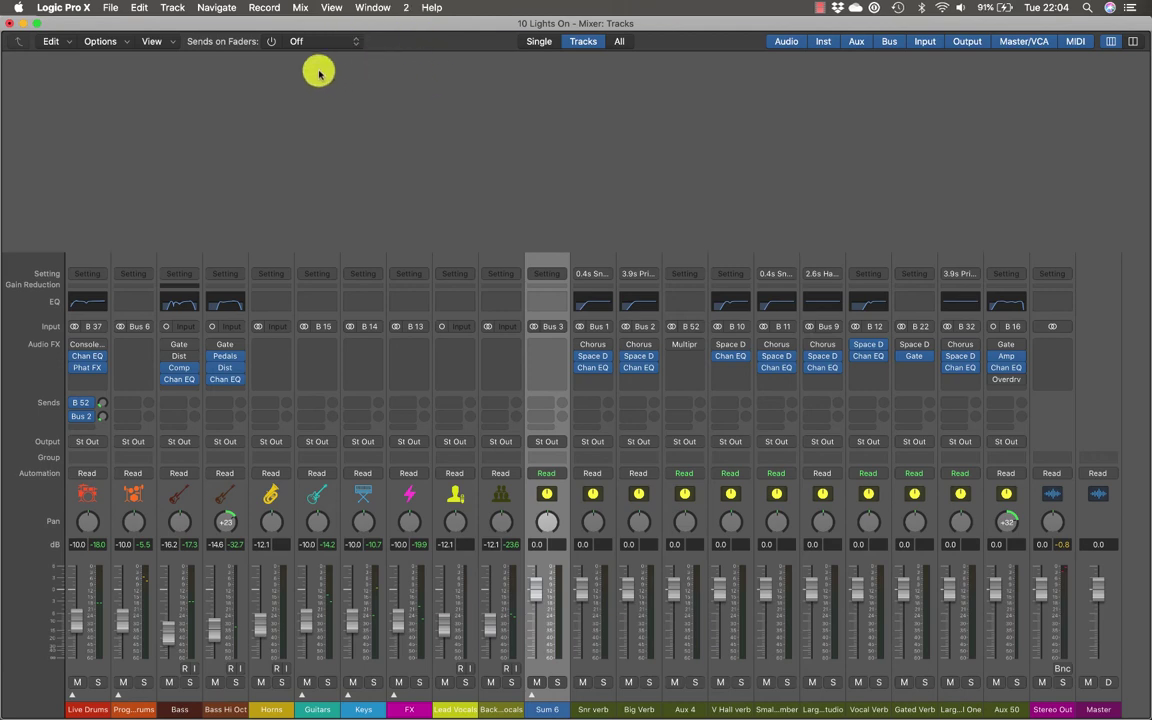
left_click(154, 43)
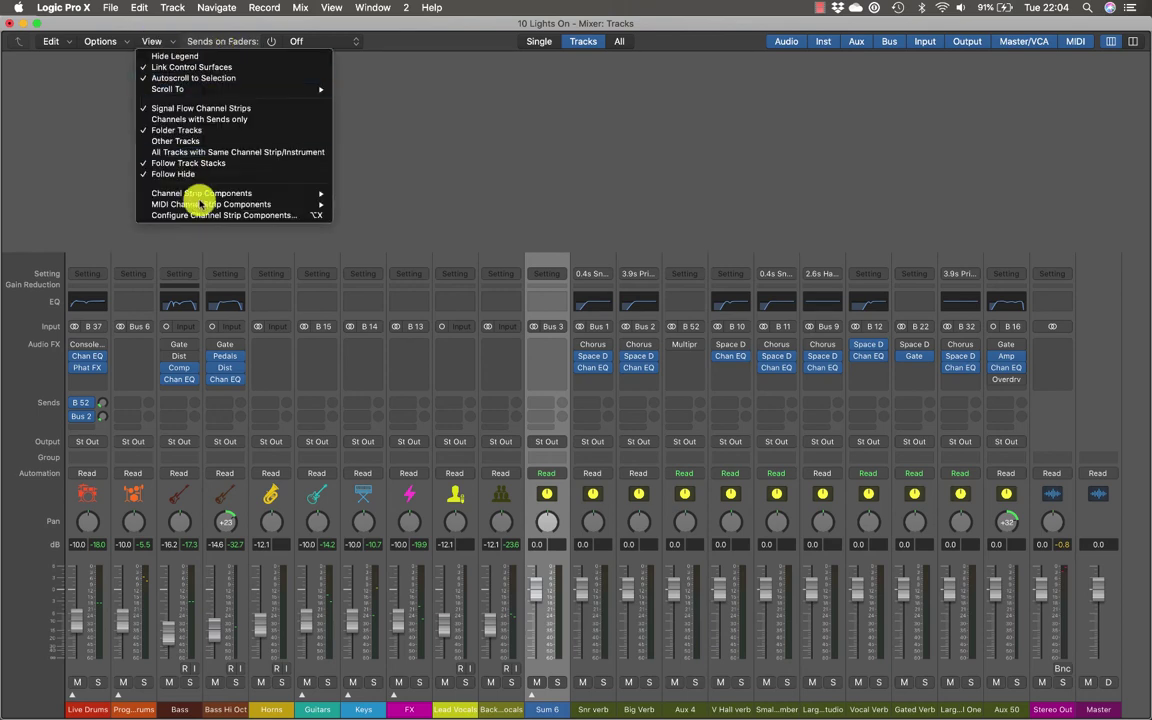
mouse_move(197, 193)
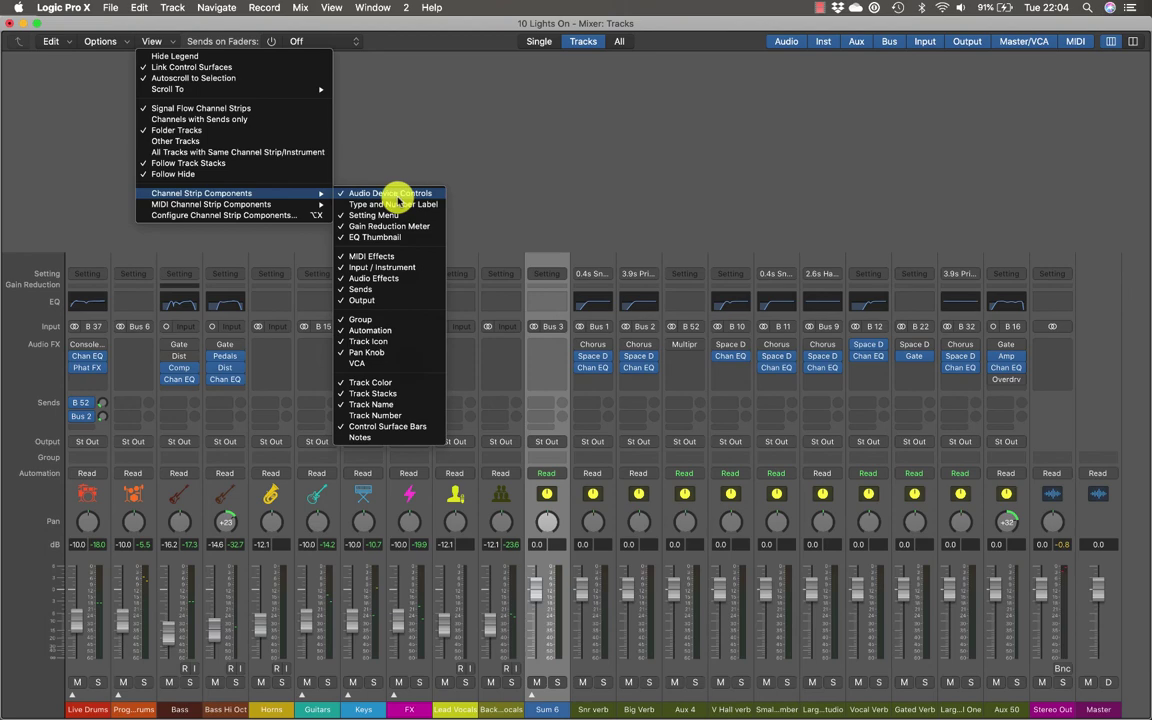
left_click(393, 195)
left_click(160, 41)
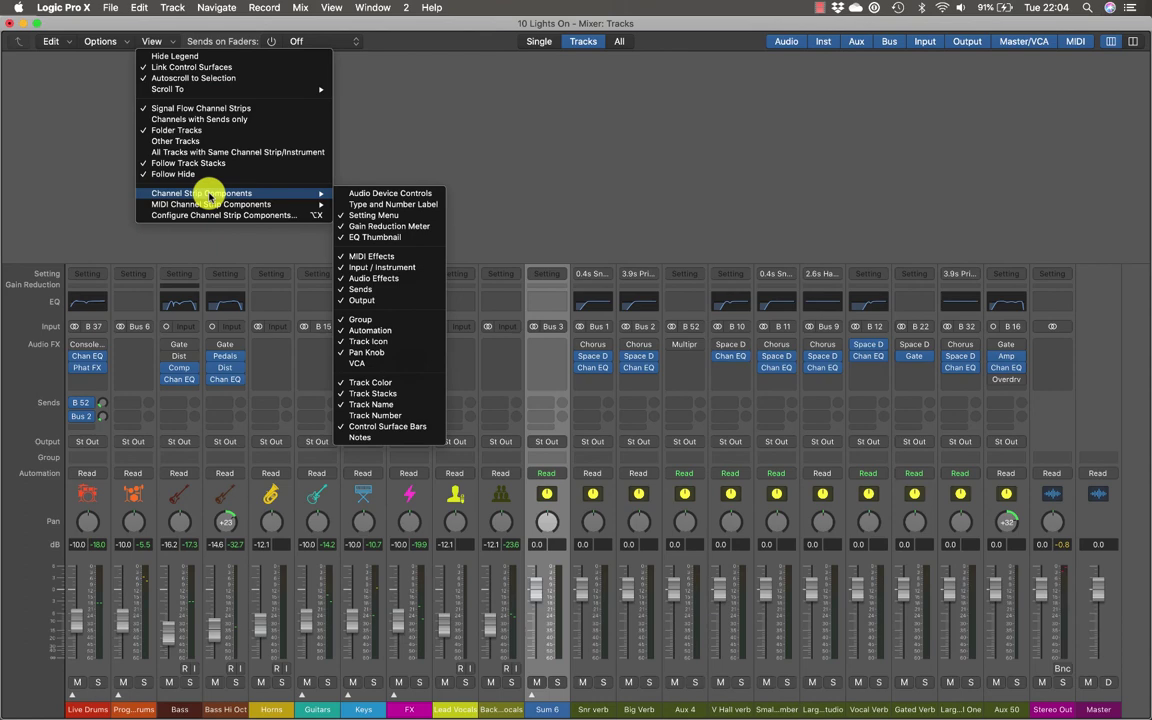
left_click(380, 258)
left_click(165, 41)
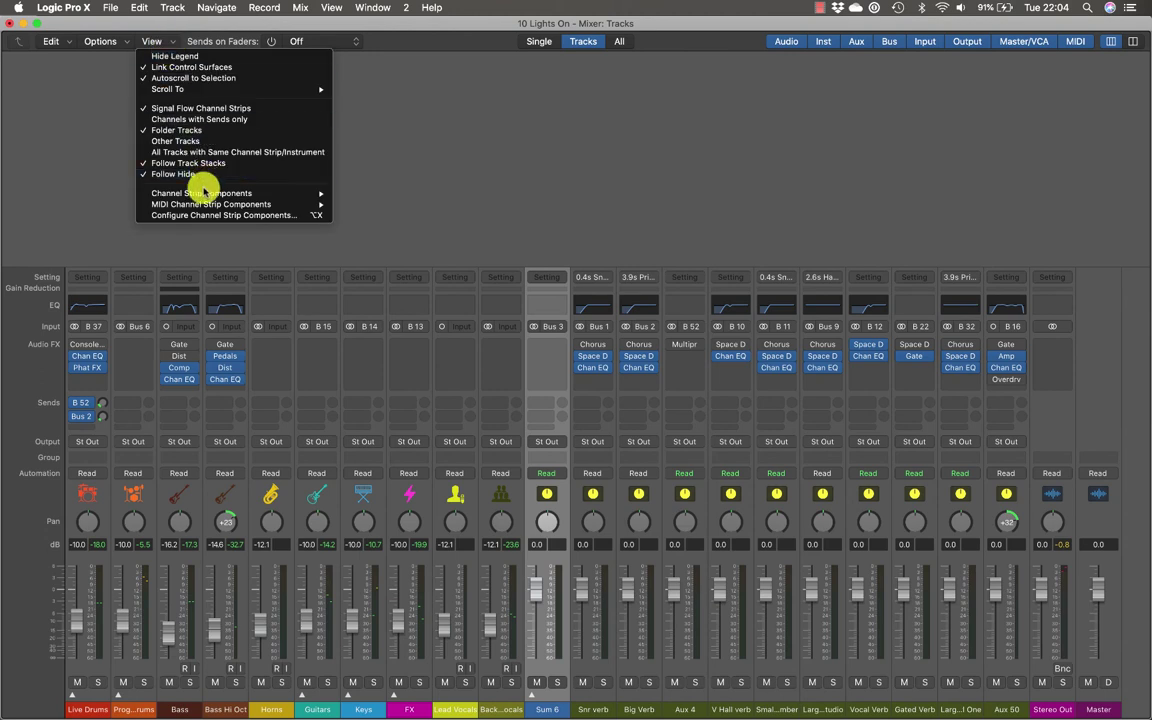
mouse_move(270, 193)
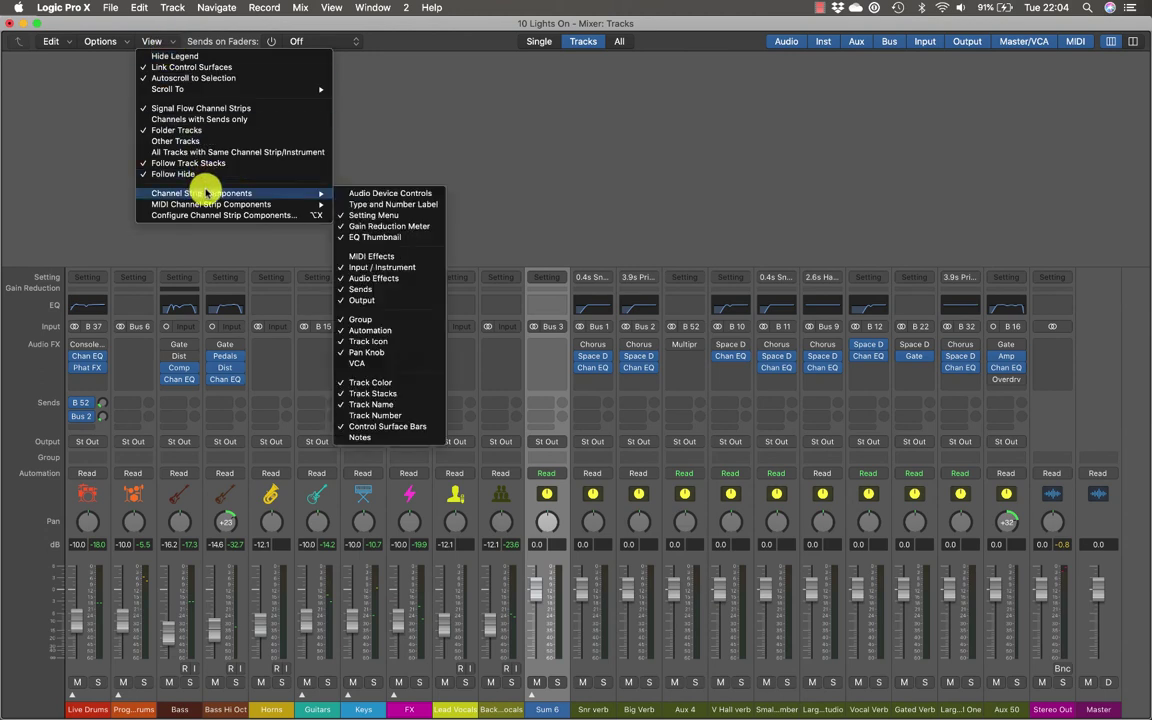
left_click(387, 365)
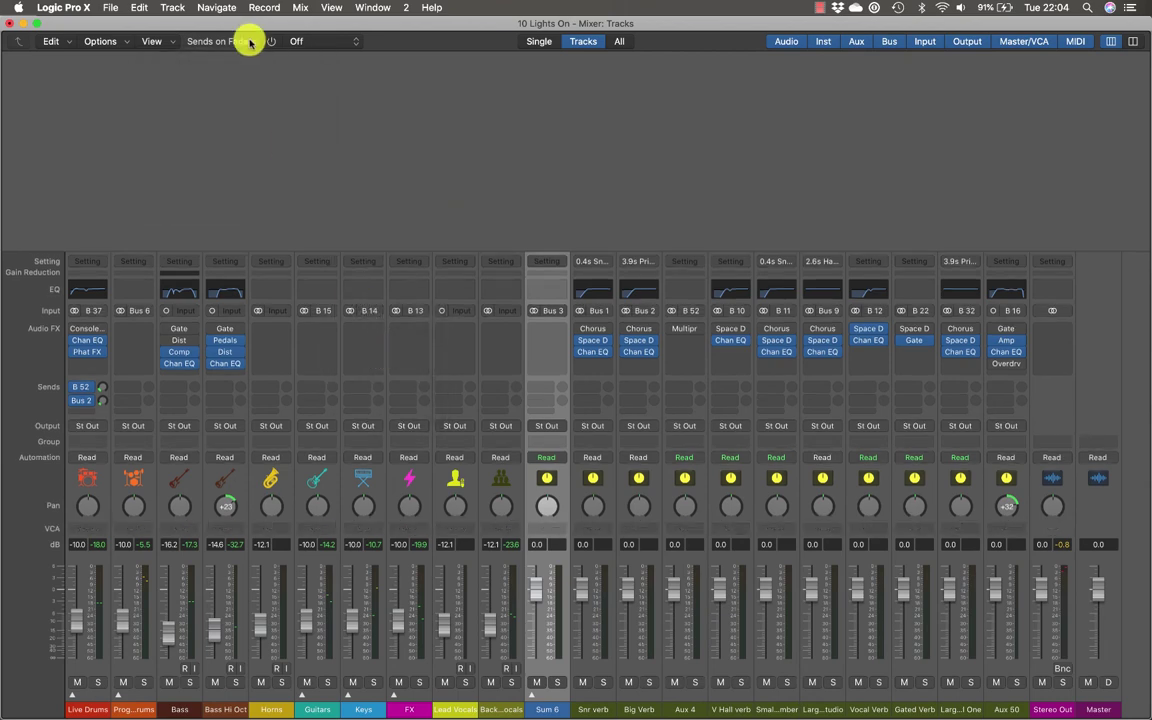
left_click(160, 41)
mouse_move(198, 192)
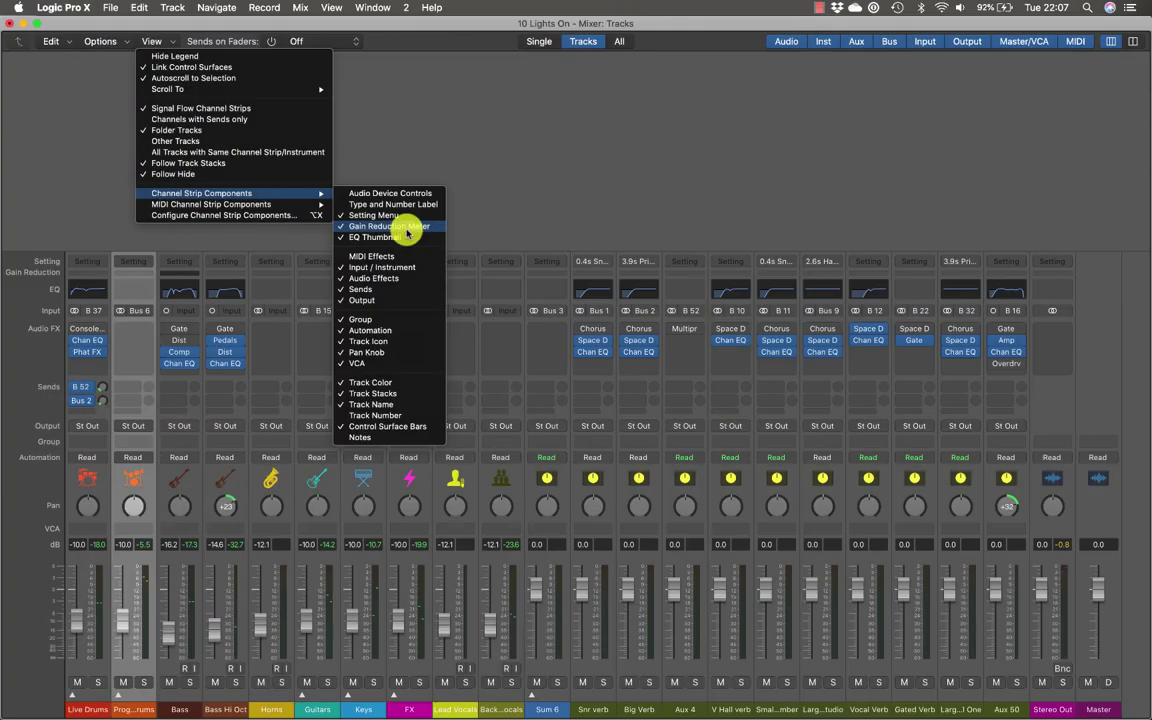
left_click(414, 127)
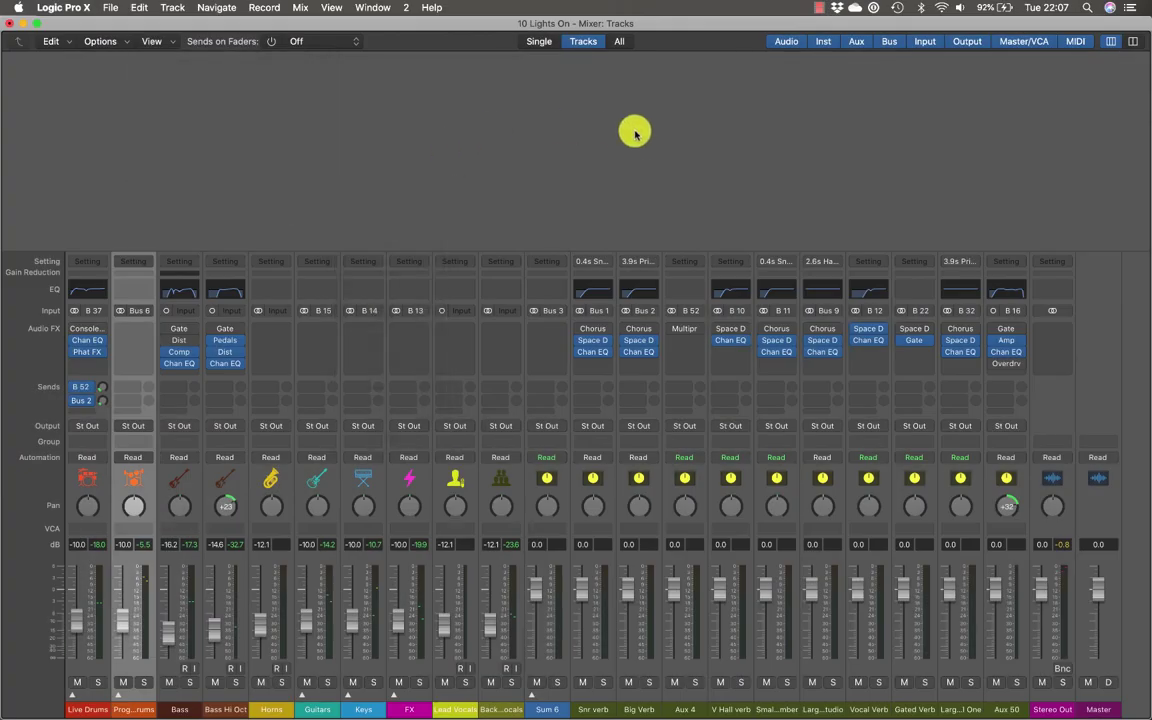
left_click(160, 44)
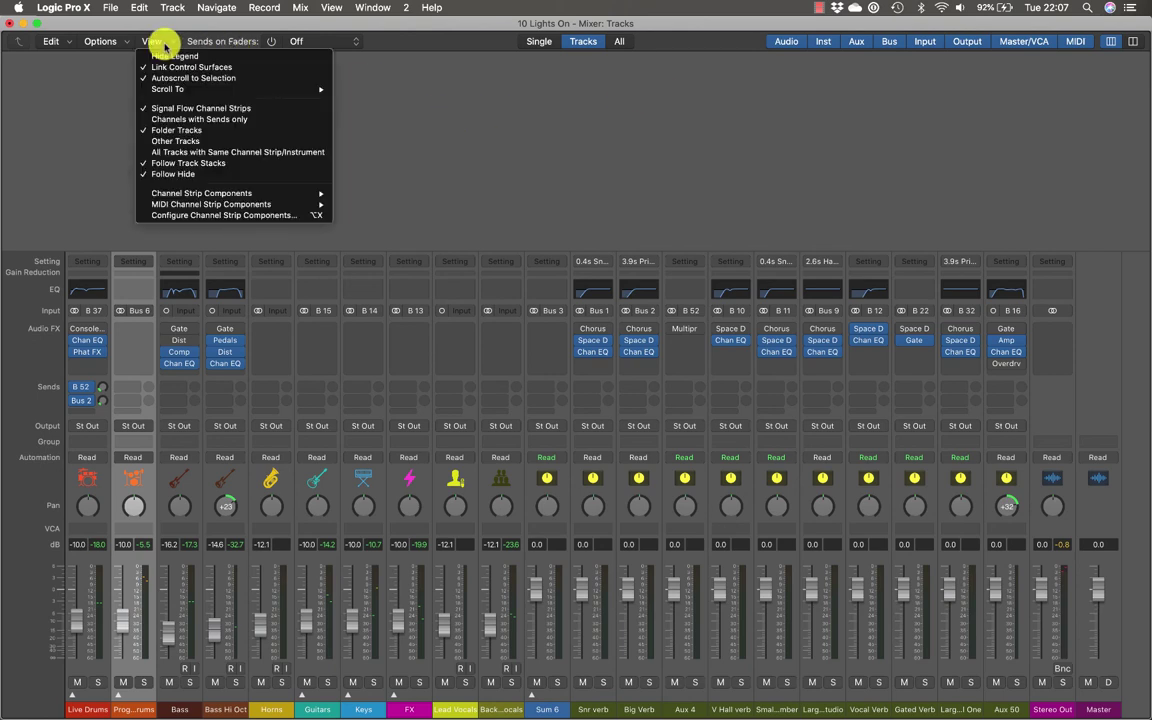
mouse_move(200, 193)
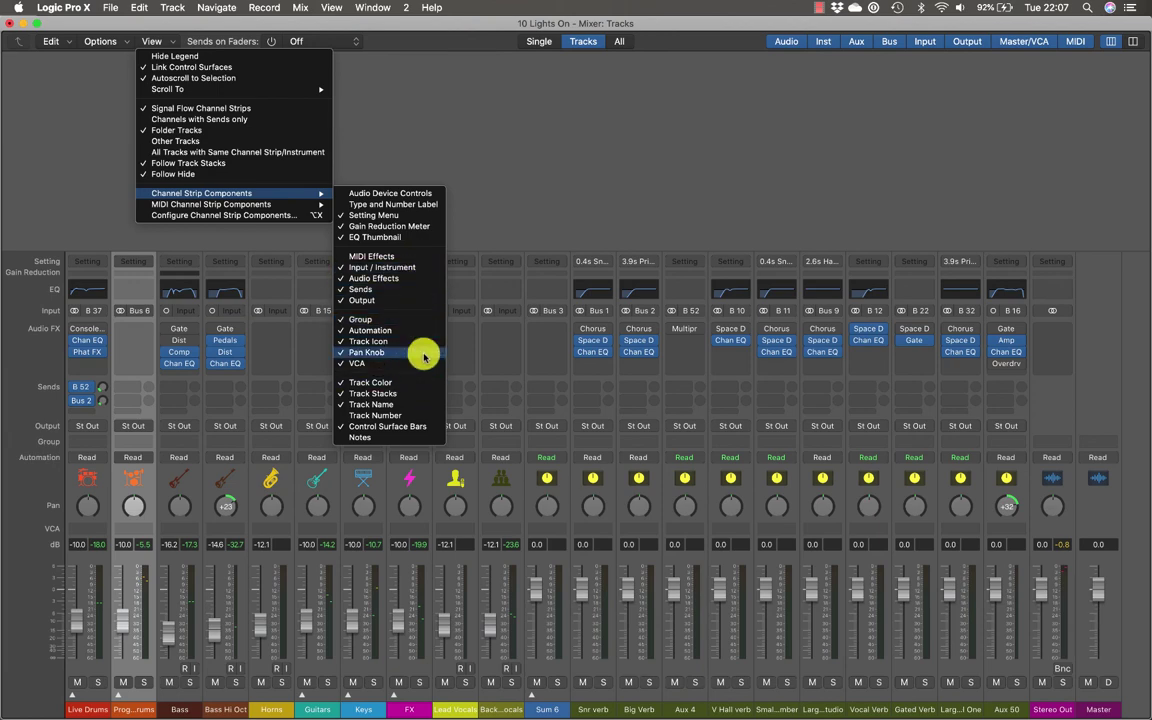
left_click(477, 169)
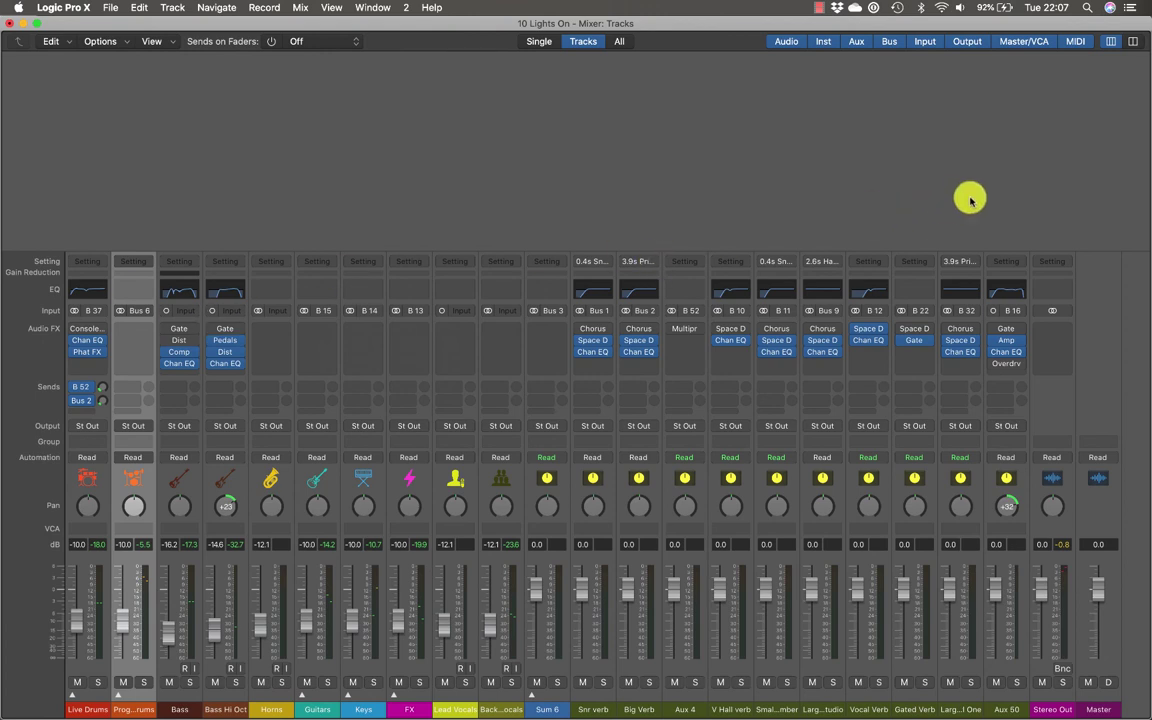
Switch the mixer to wide channel strips
left_click(1131, 43)
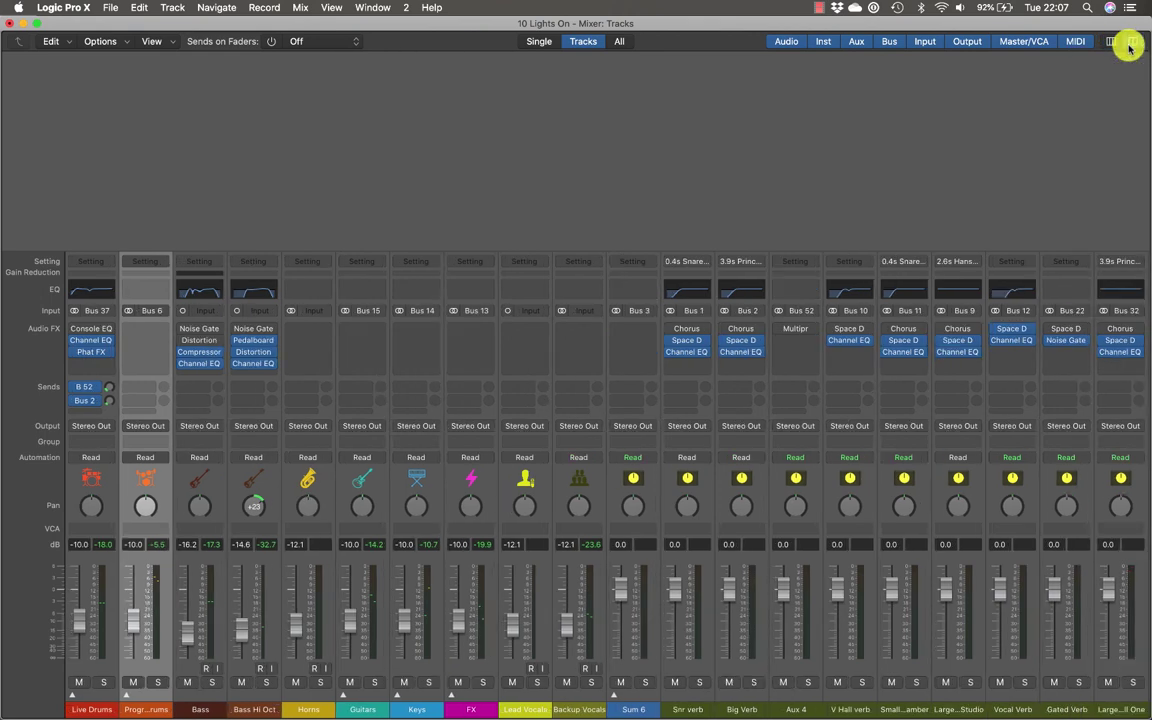
left_click(1129, 46)
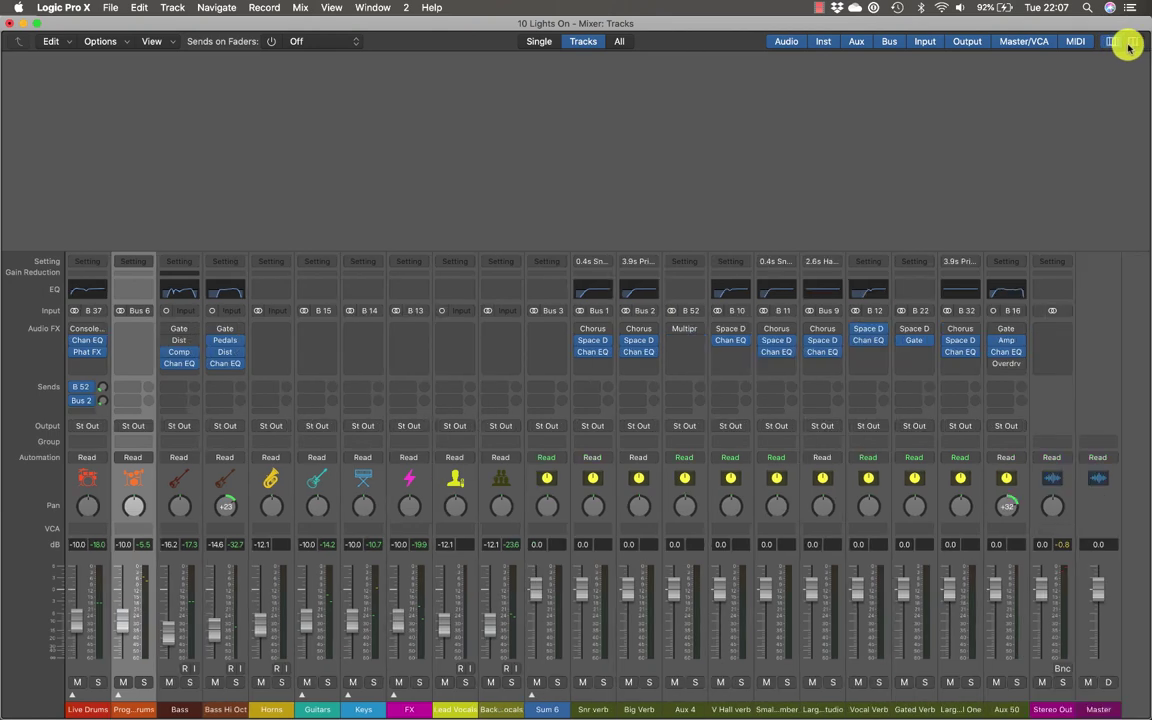
left_click(1129, 46)
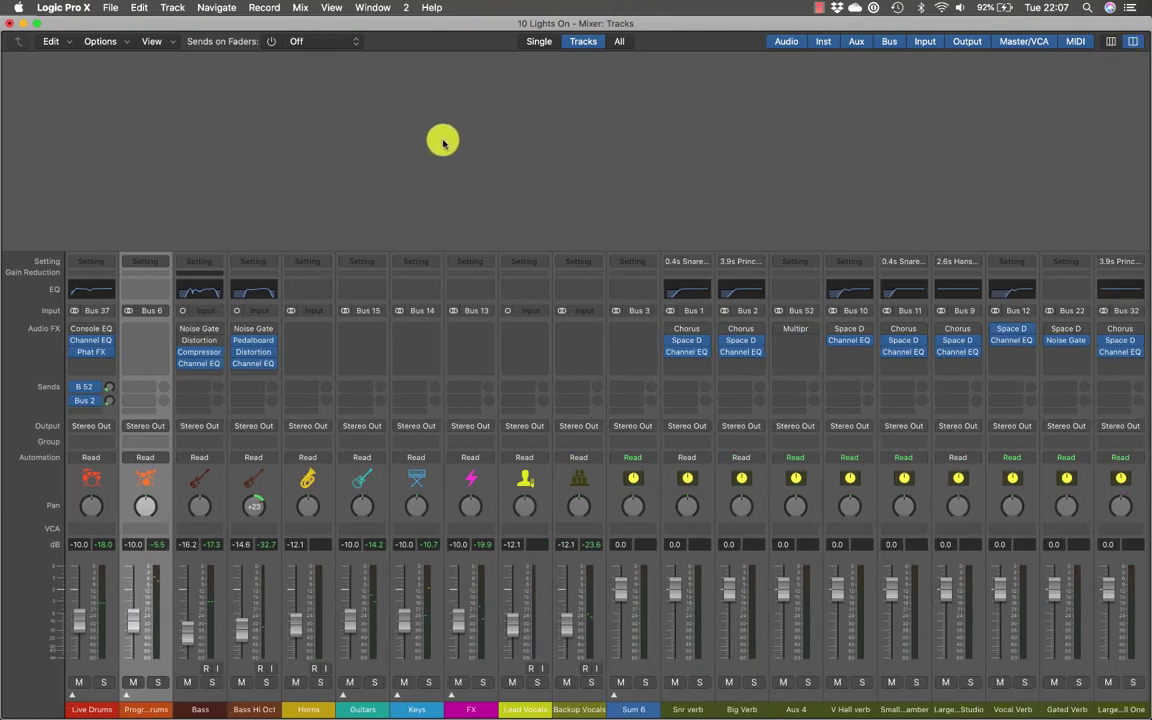
Lock mixer screenset 2 and test it by switching to screenset 1 and back
left_click(403, 7)
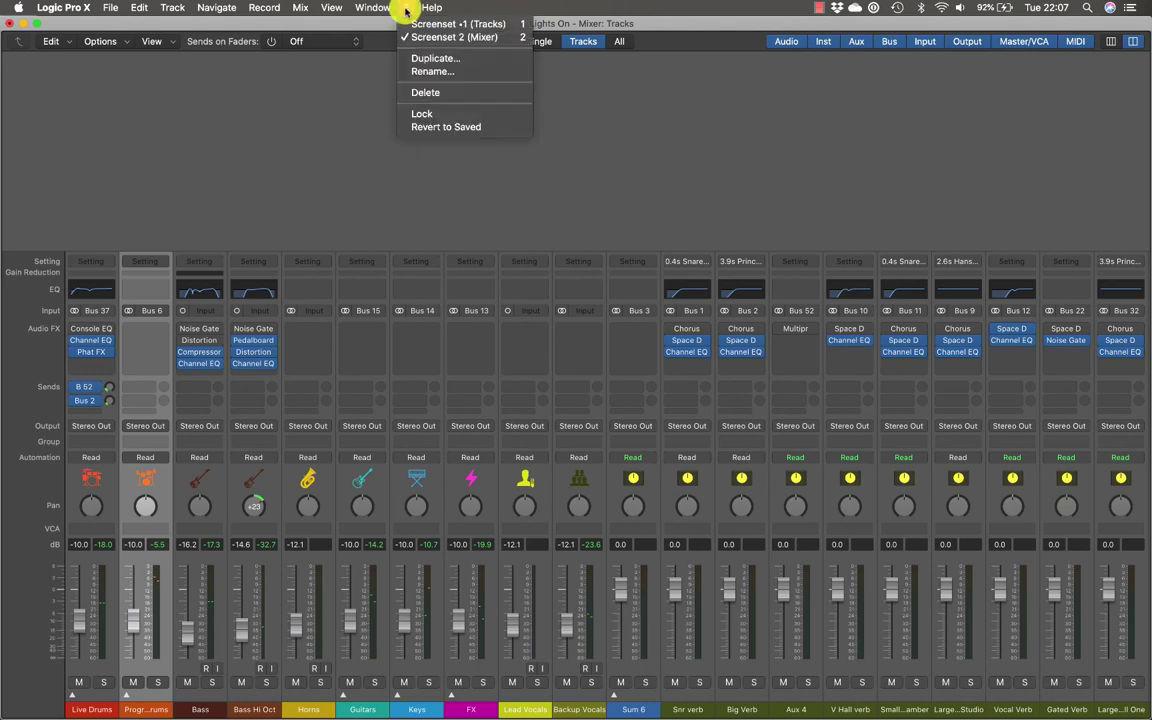
left_click(428, 113)
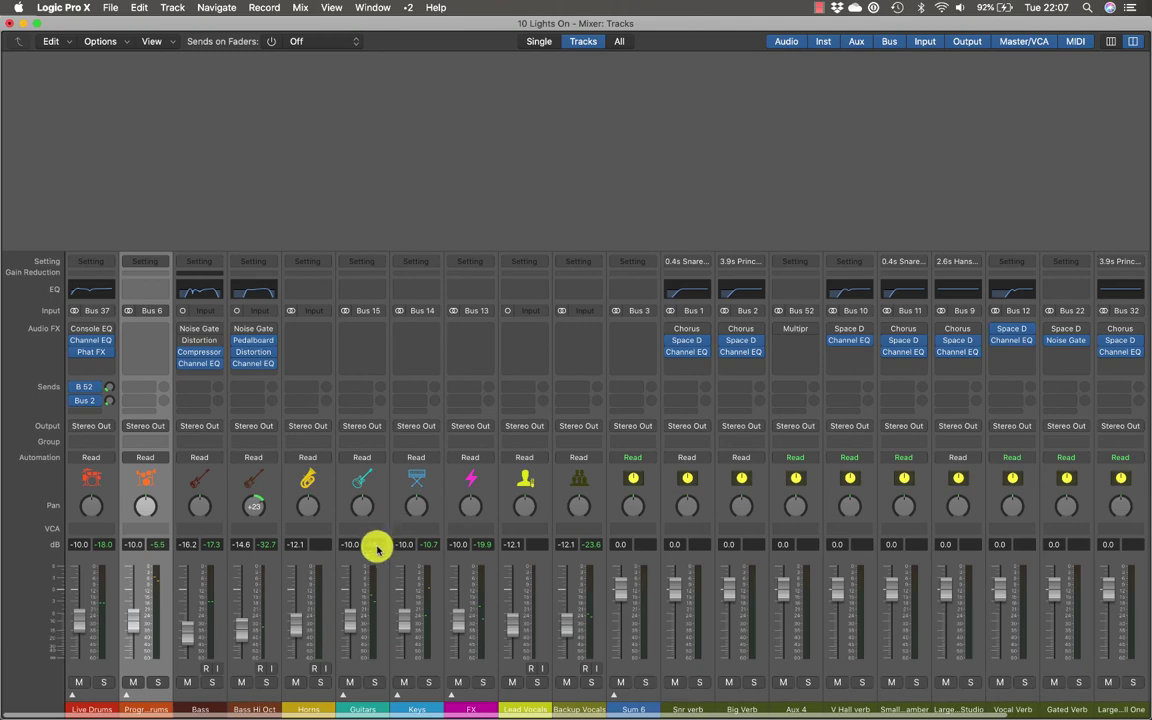
key("1")
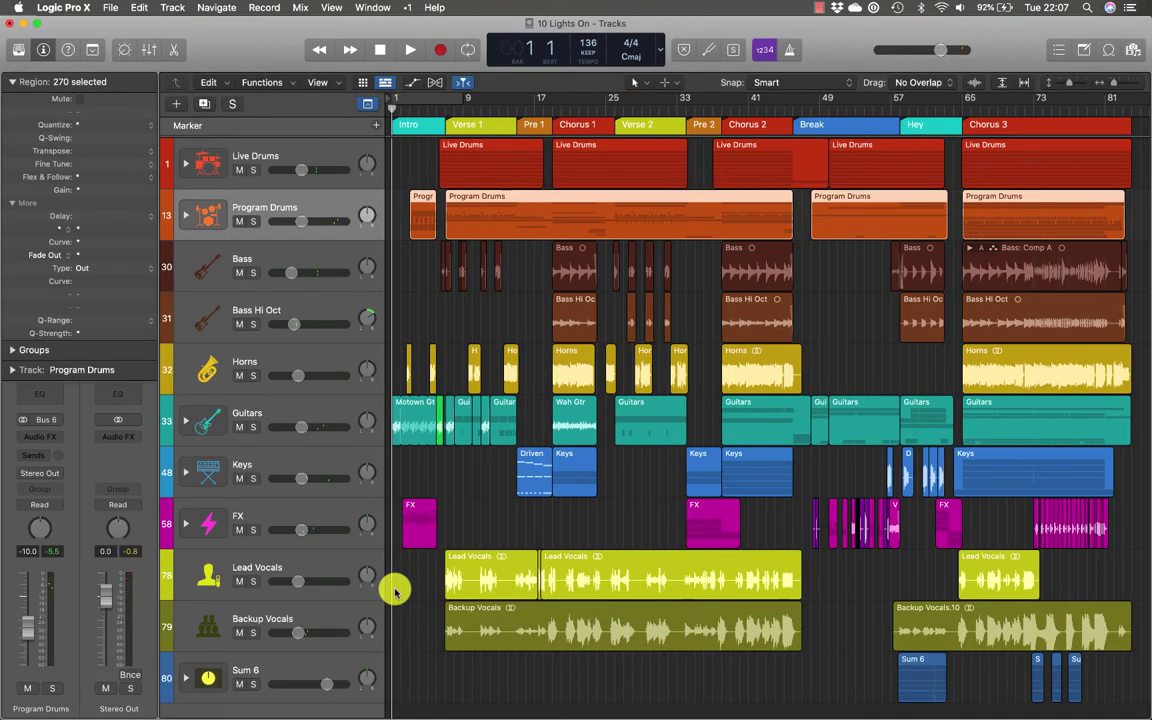
key("2")
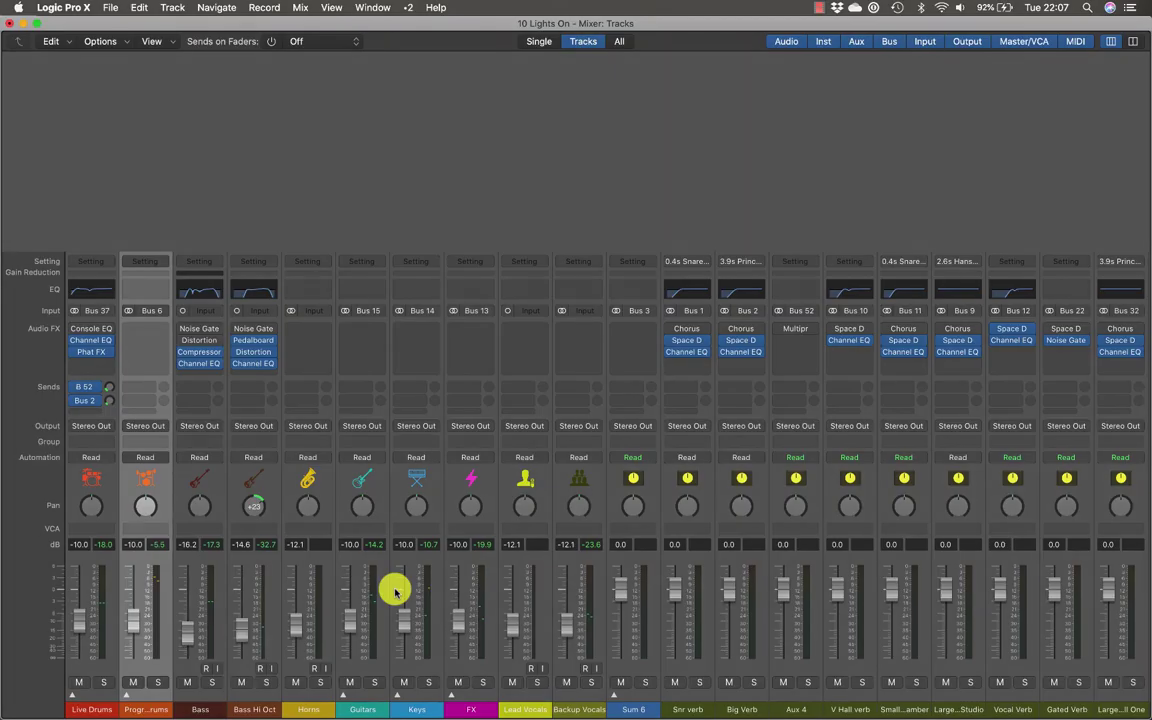